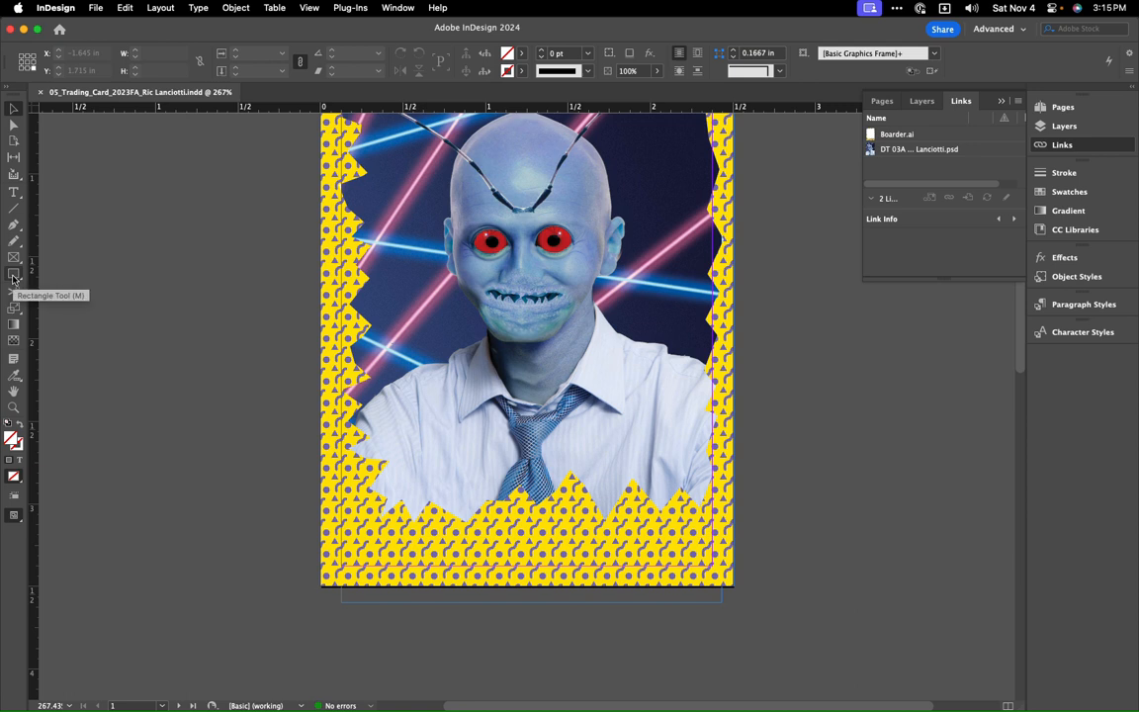
Step: Switch to Chrome, open the Fonts In Use website from the search results and search it for "trading cards"
mouse_move(357, 710)
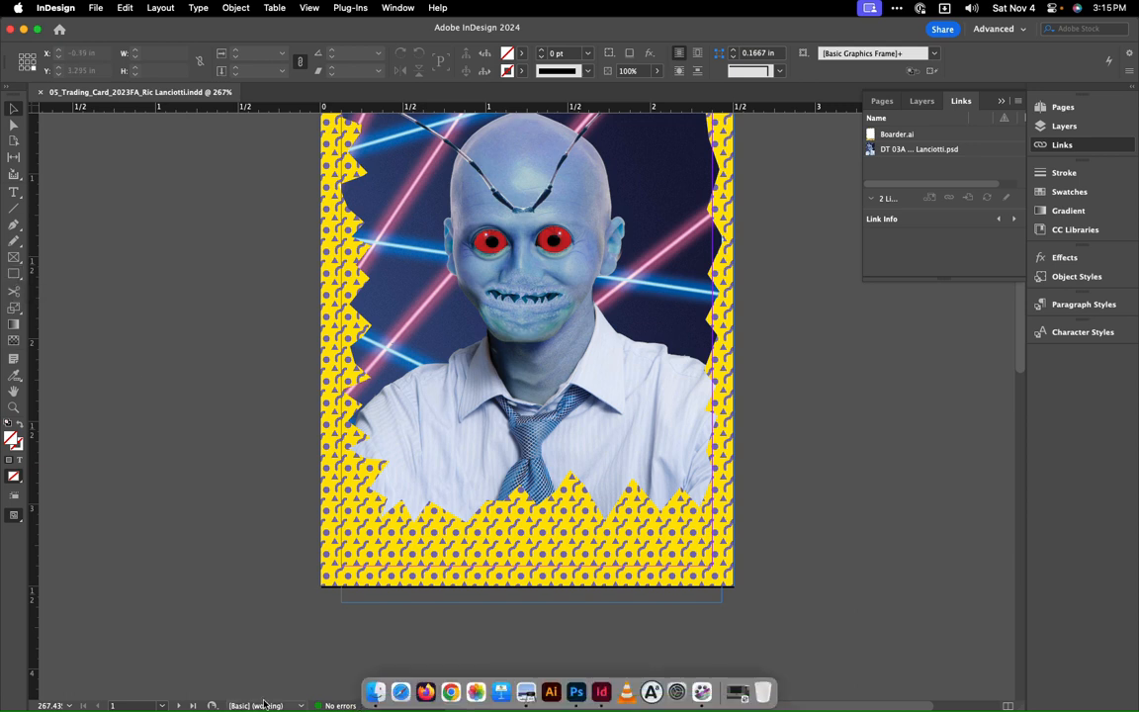
left_click(448, 692)
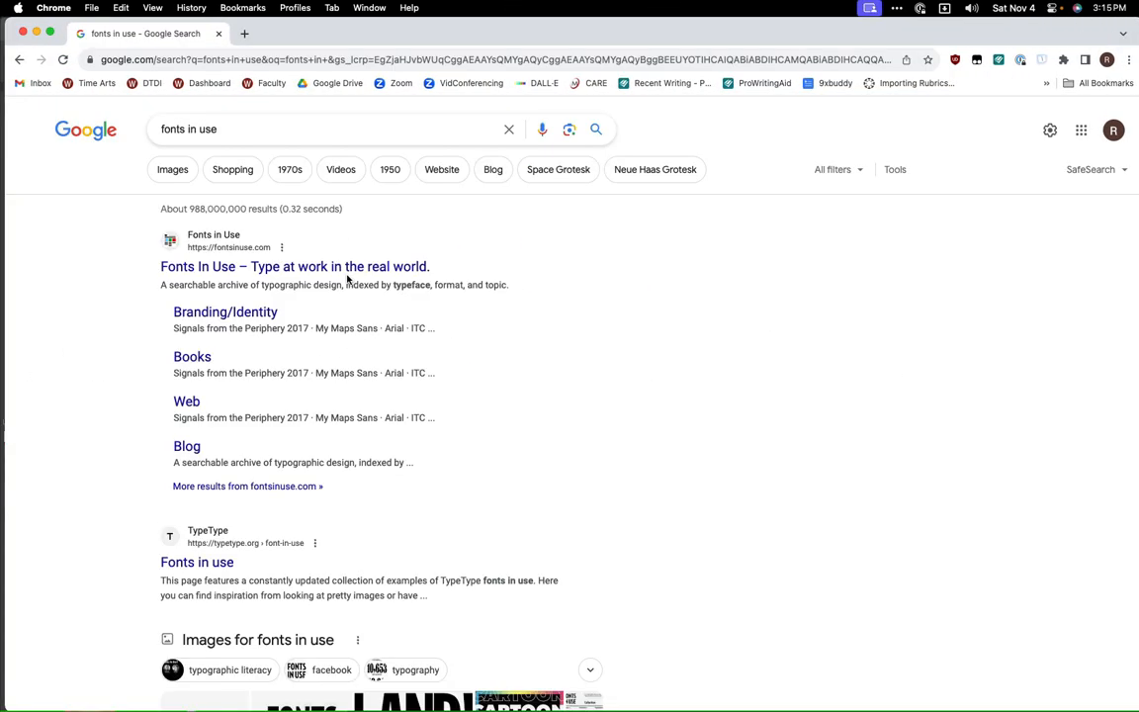
left_click(350, 267)
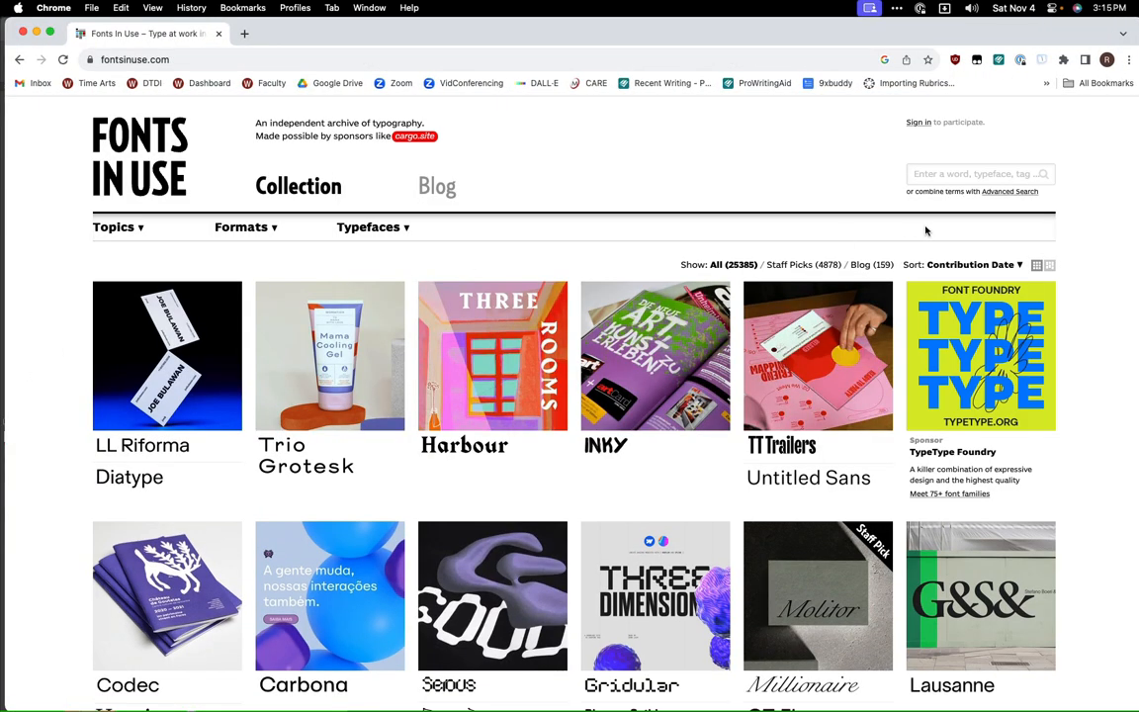
left_click(960, 177)
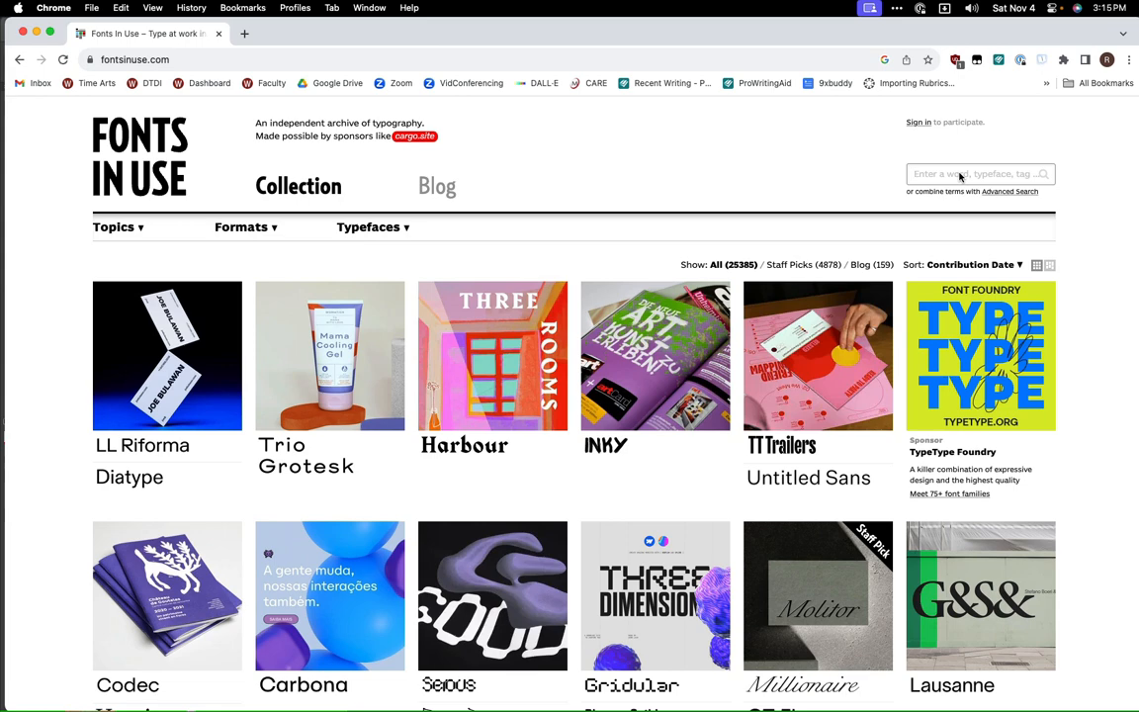
type("trading cards")
key("Return")
Step: Look through the trading card search results for typeface and layout inspiration, and minimize the browser
scroll(166, 511, "down", 1)
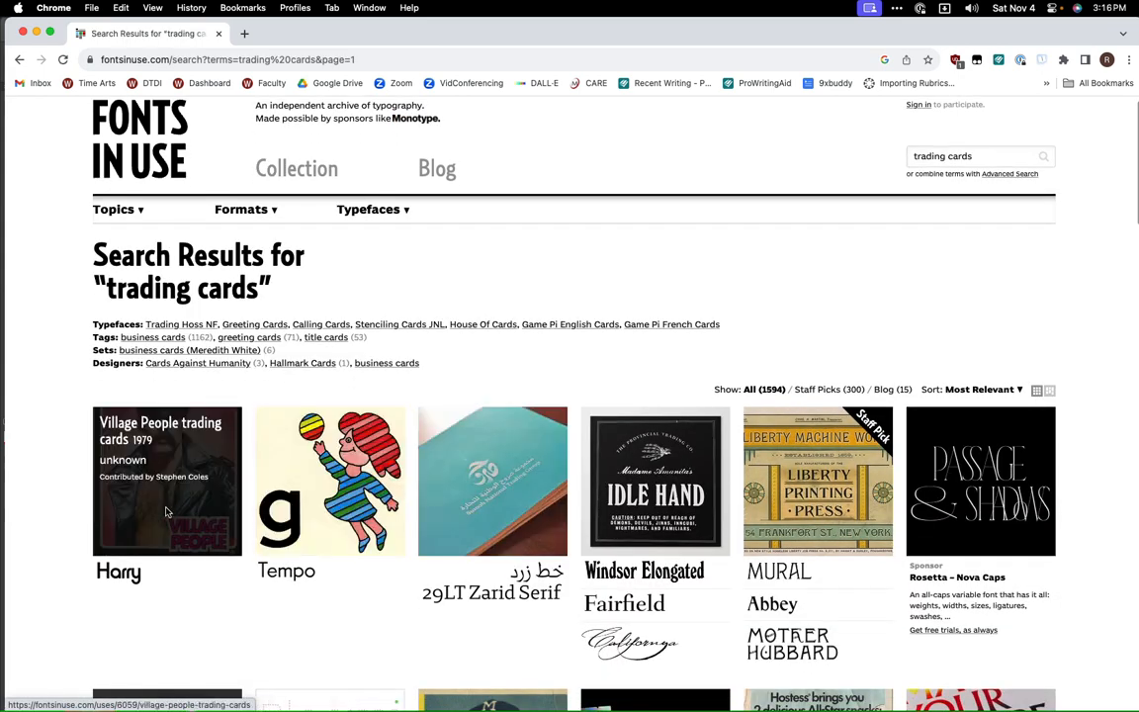
scroll(166, 511, "down", 1)
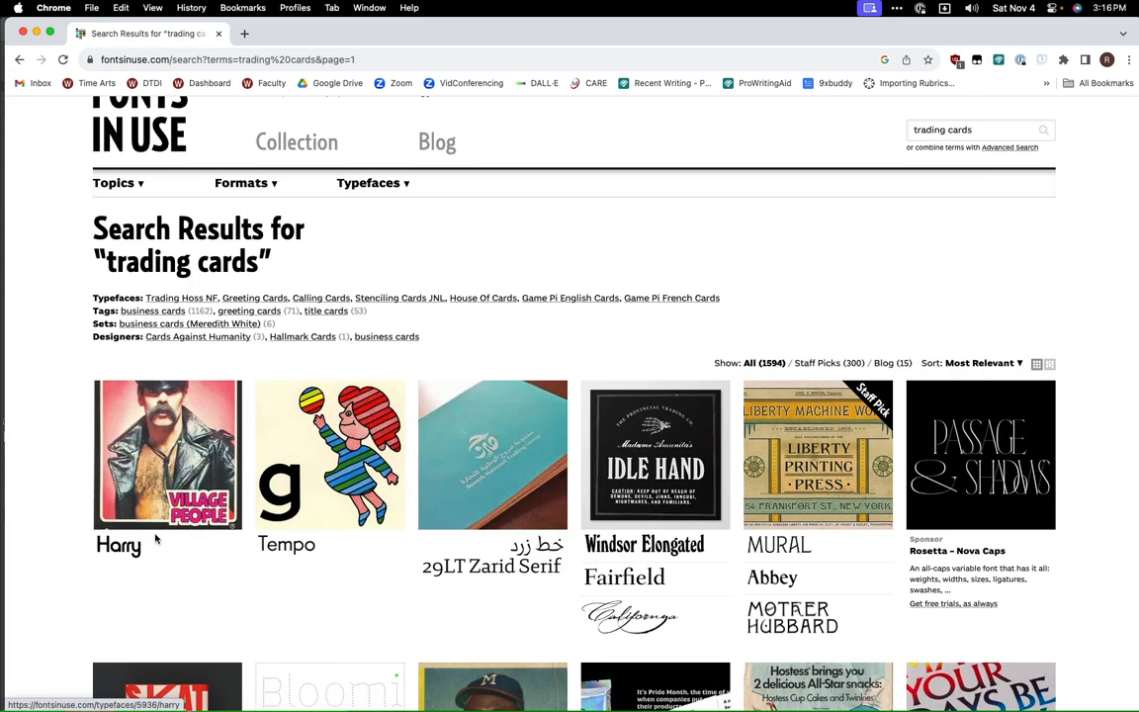
scroll(168, 544, "down", 5)
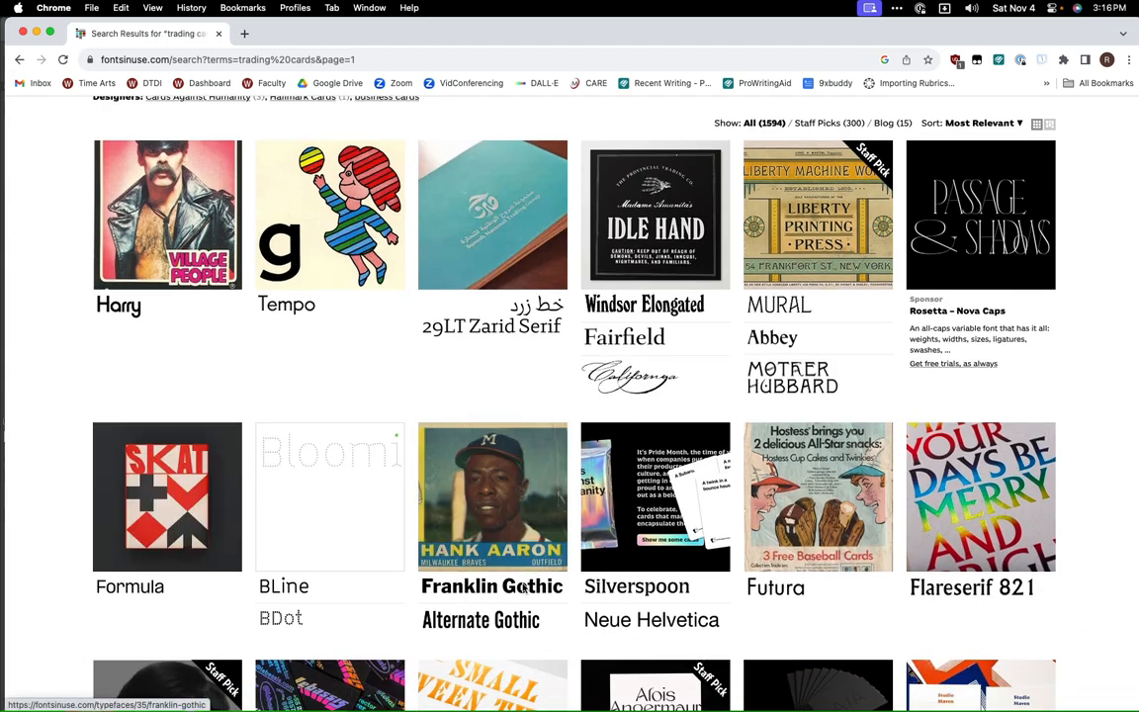
scroll(510, 593, "down", 5)
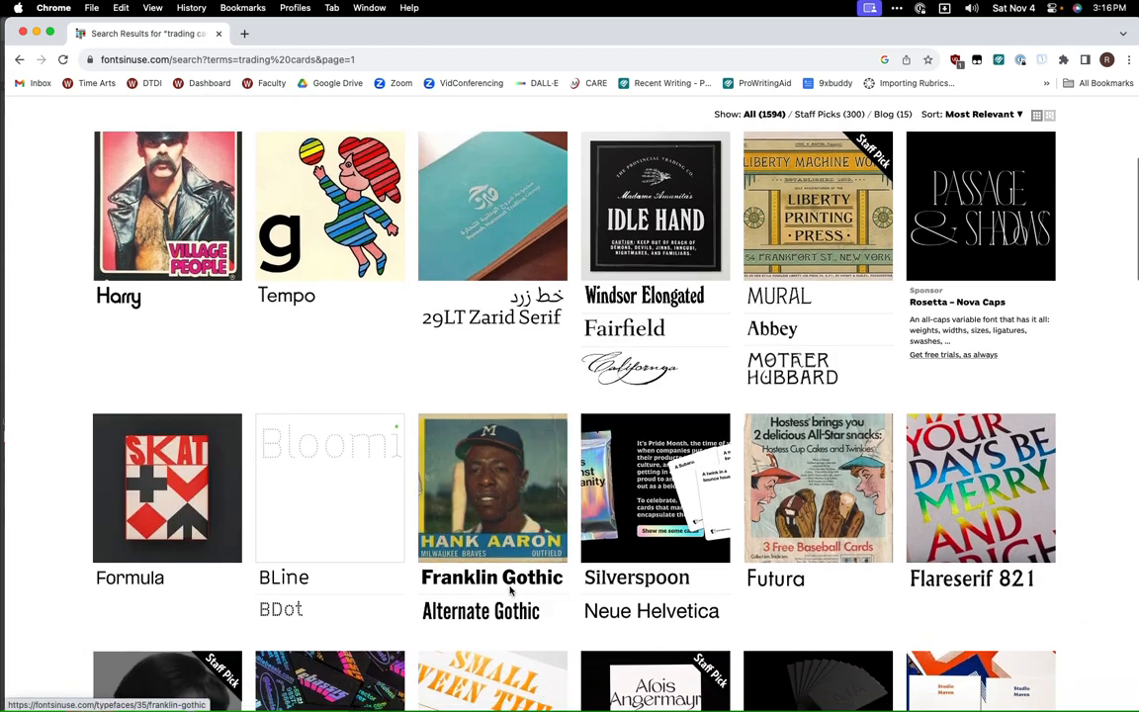
scroll(510, 591, "down", 15)
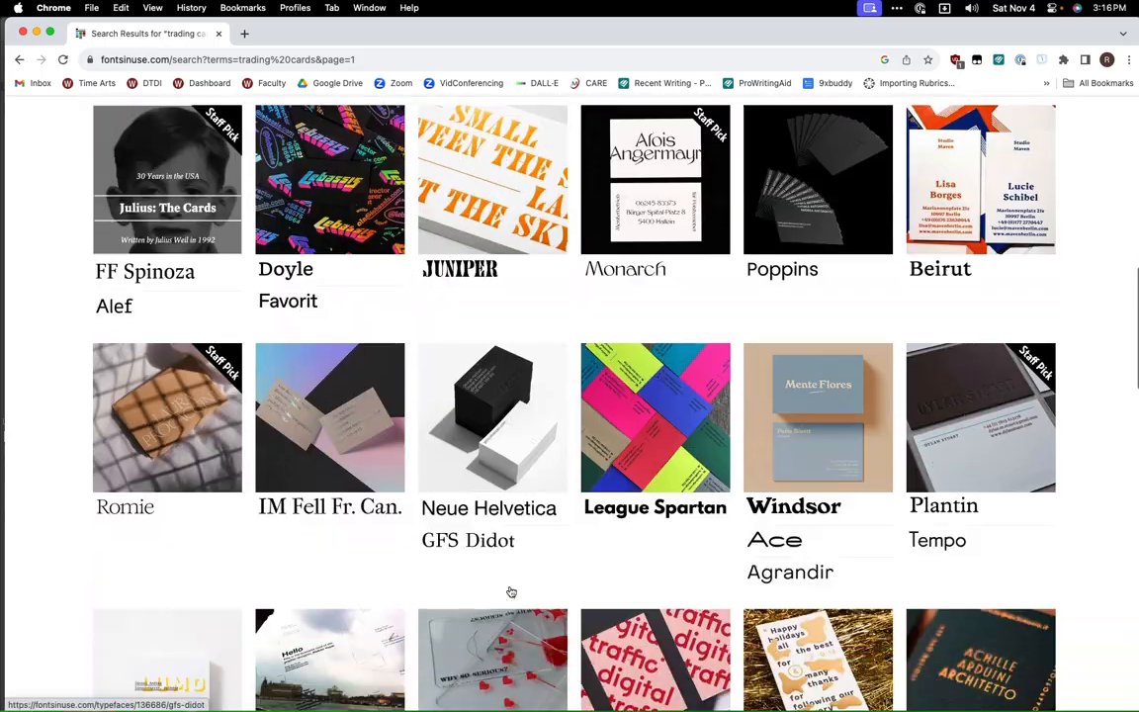
scroll(510, 593, "down", 18)
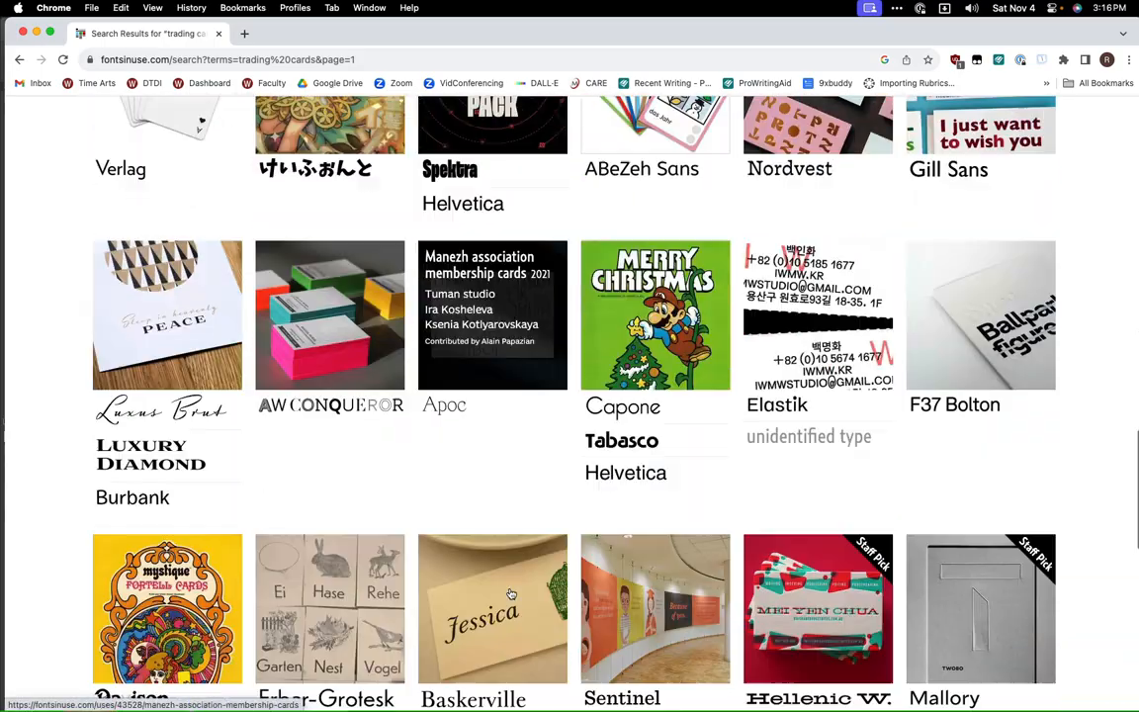
scroll(510, 593, "down", 5)
scroll(510, 594, "up", 20)
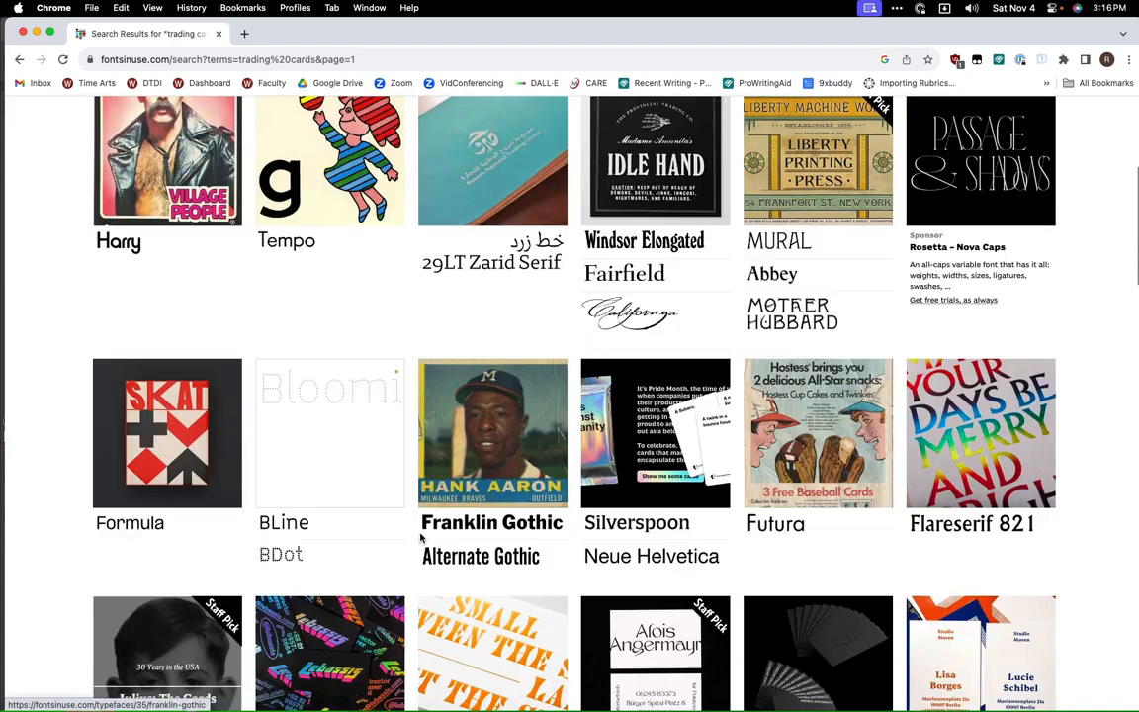
scroll(420, 537, "up", 7)
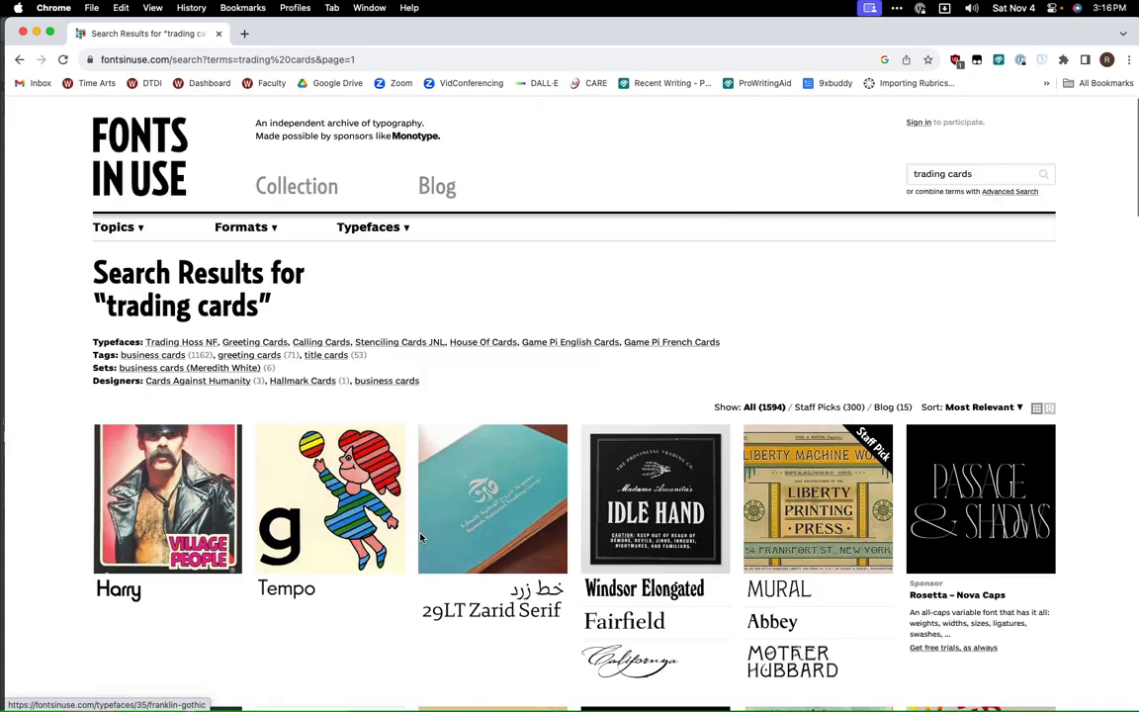
left_click(37, 34)
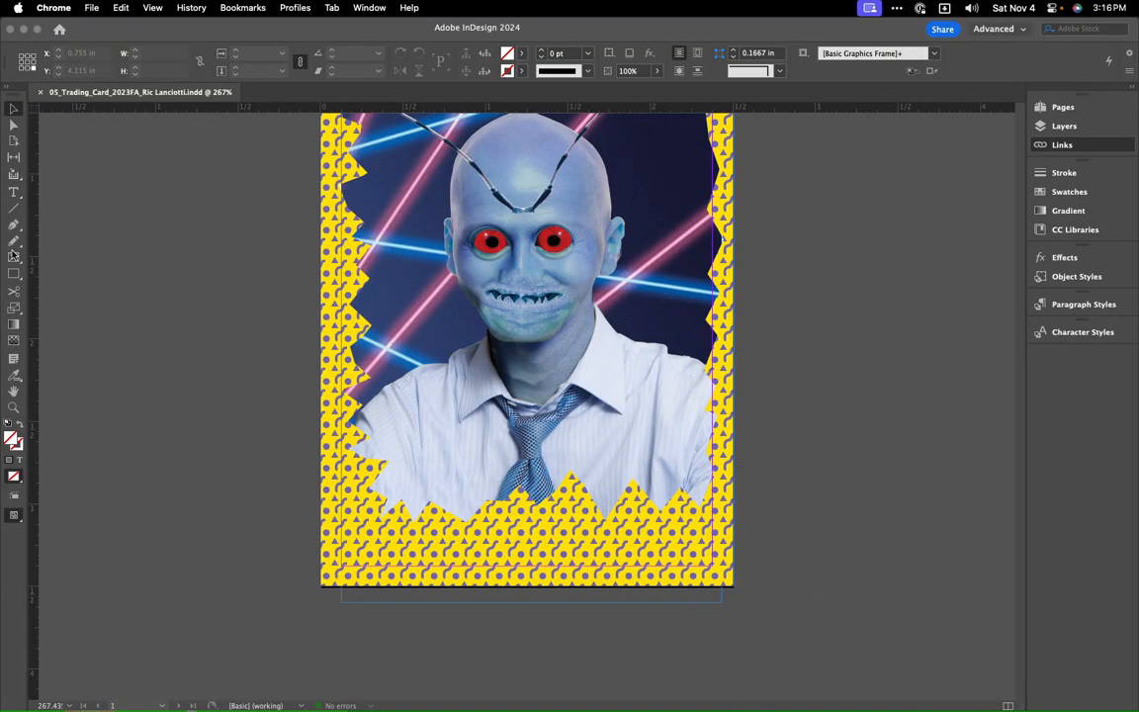
Step: Back in InDesign, draw a rectangle about 2.25 × 0.27 in across the card's lower border and open its fill Color Picker
left_click(64, 350)
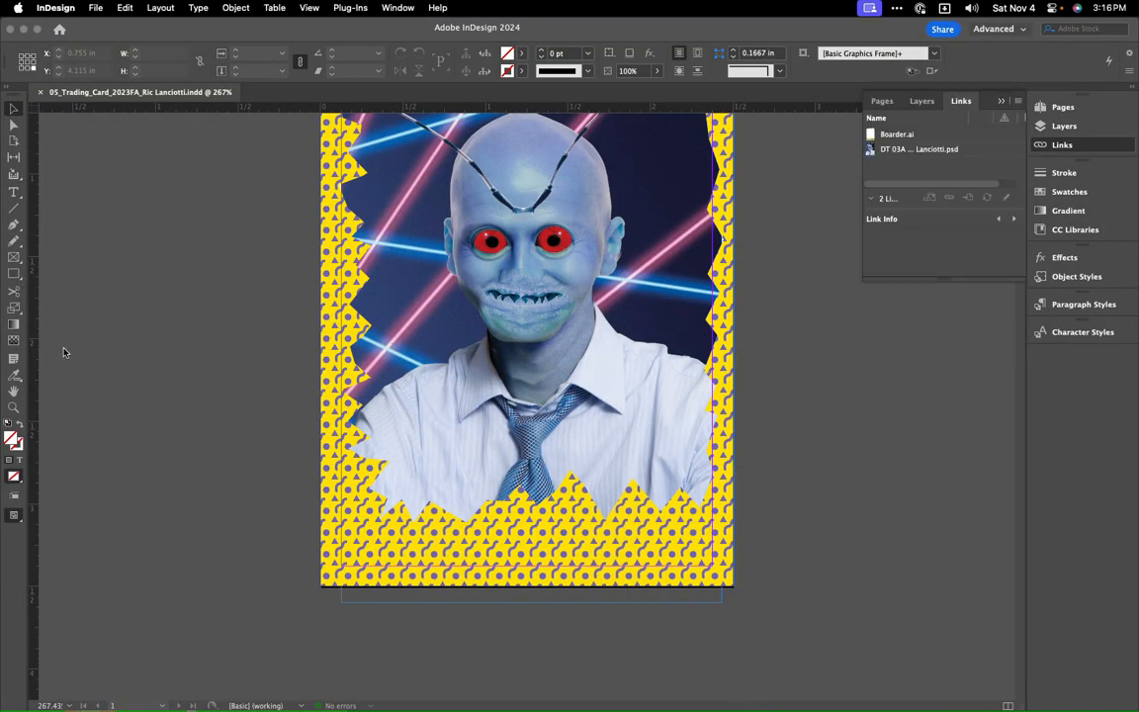
left_click(13, 277)
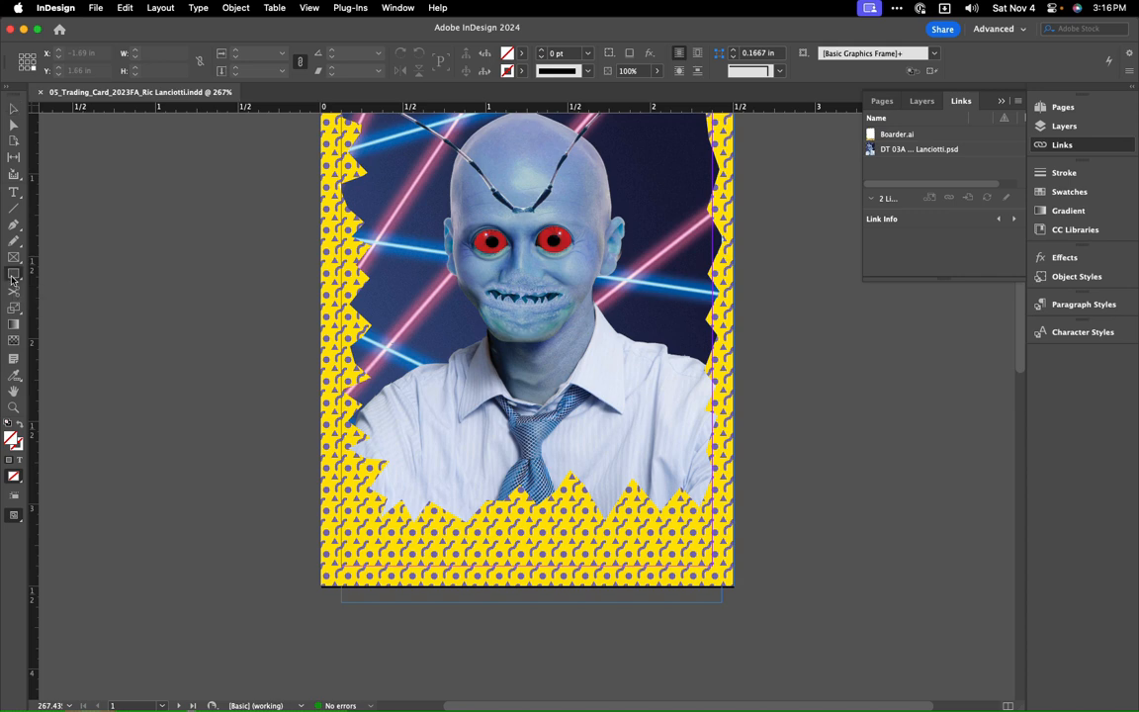
left_click_drag(345, 524, 717, 568)
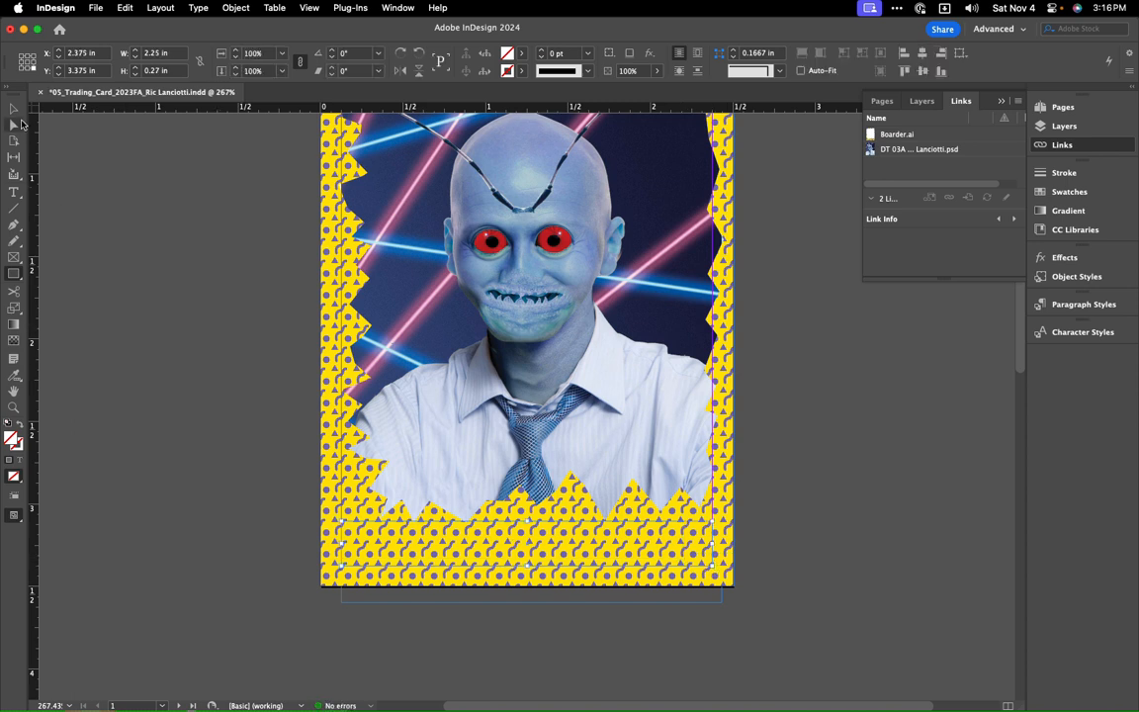
double_click(13, 440)
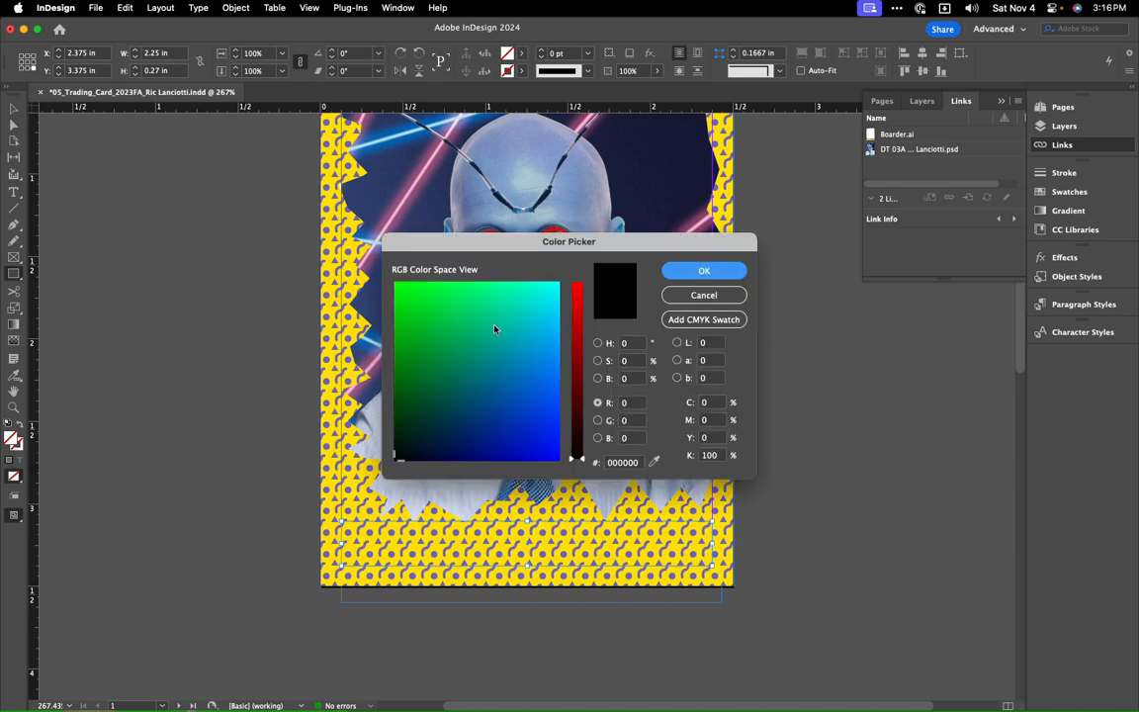
left_click_drag(495, 330, 511, 307)
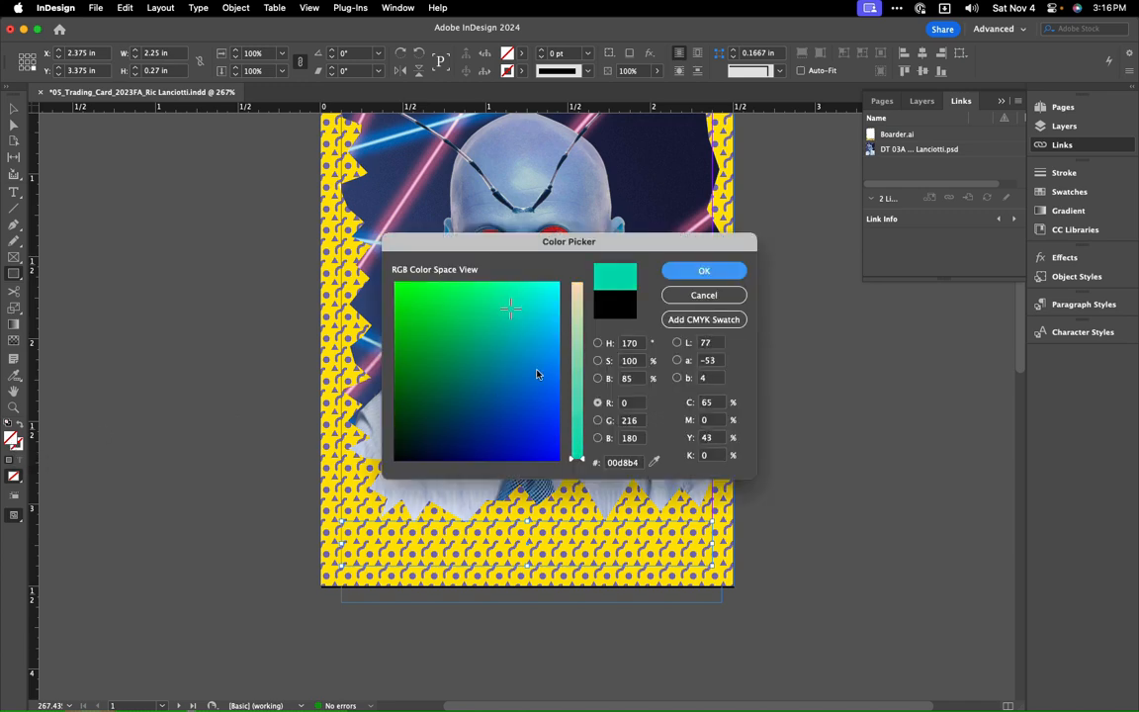
left_click_drag(583, 457, 578, 309)
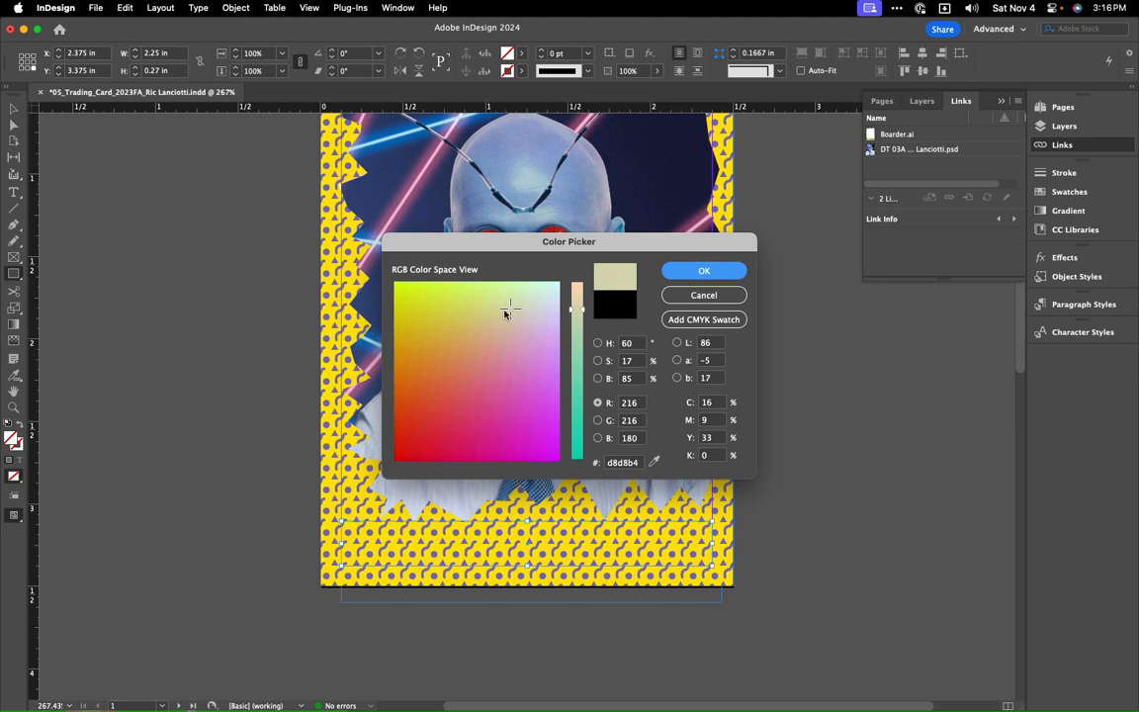
left_click(433, 293)
mouse_move(460, 296)
left_mouse_down()
mouse_move(503, 284)
mouse_move(458, 293)
left_mouse_up()
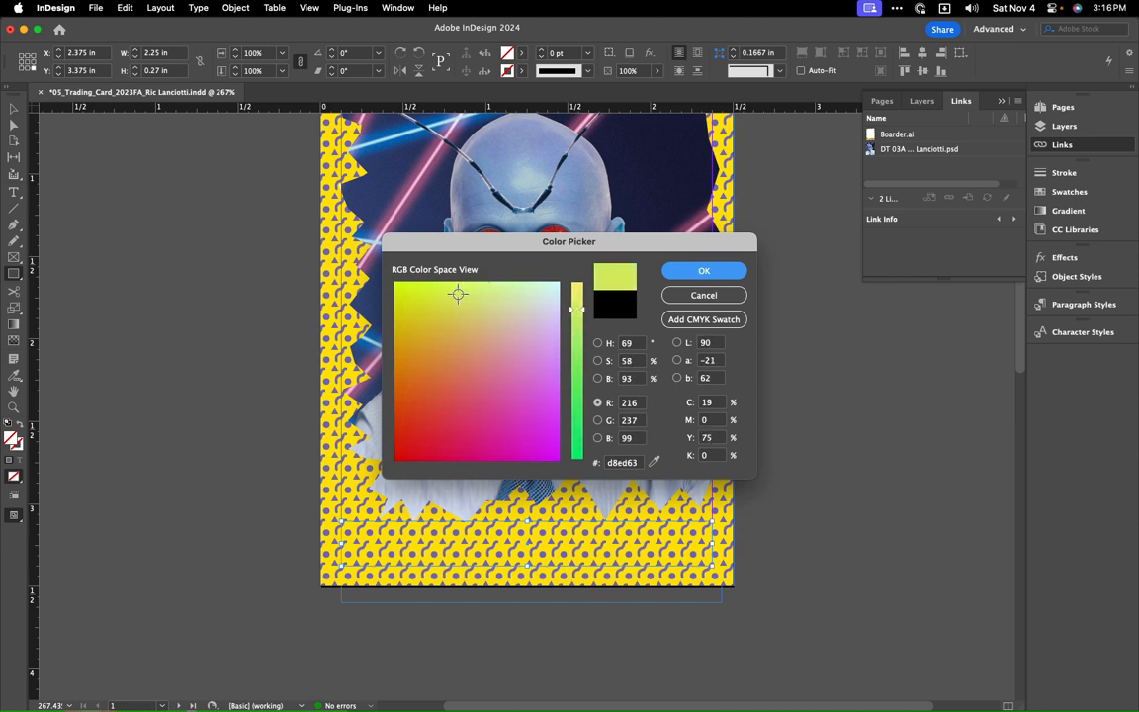
Step: Fill the rectangle with the yellow sampled from the card's border, with its saturation lowered to 29% (f2eaad)
left_click(654, 463)
left_click(319, 388)
left_click_drag(654, 462, 634, 510)
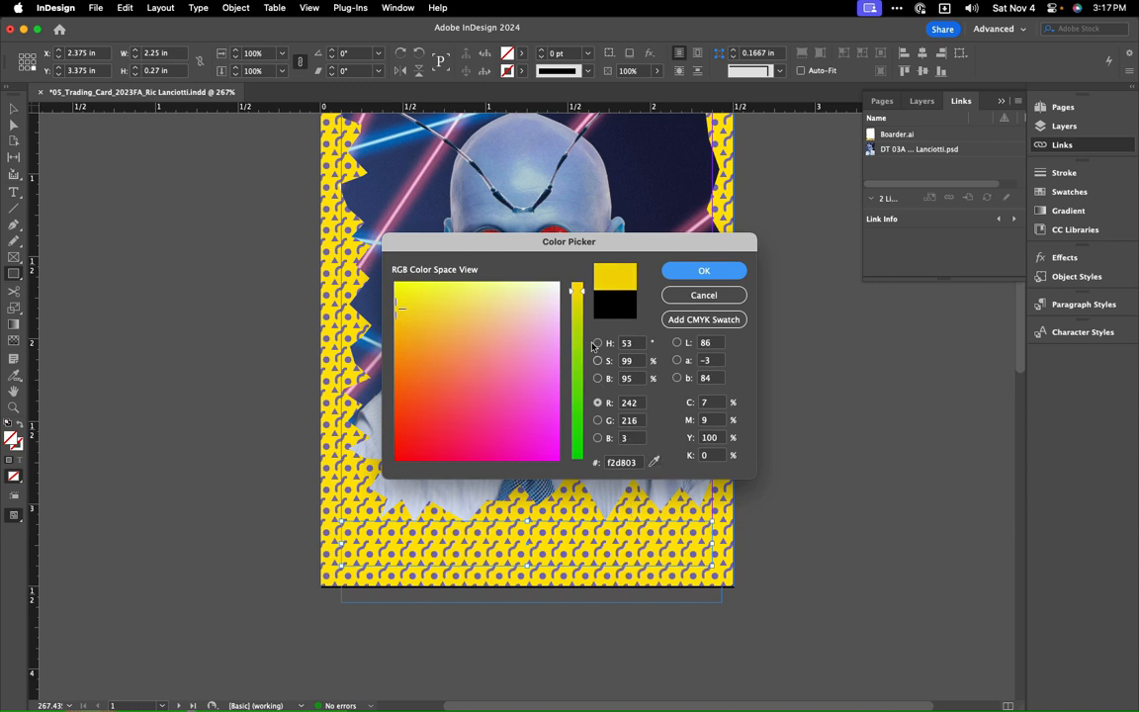
left_click(598, 379)
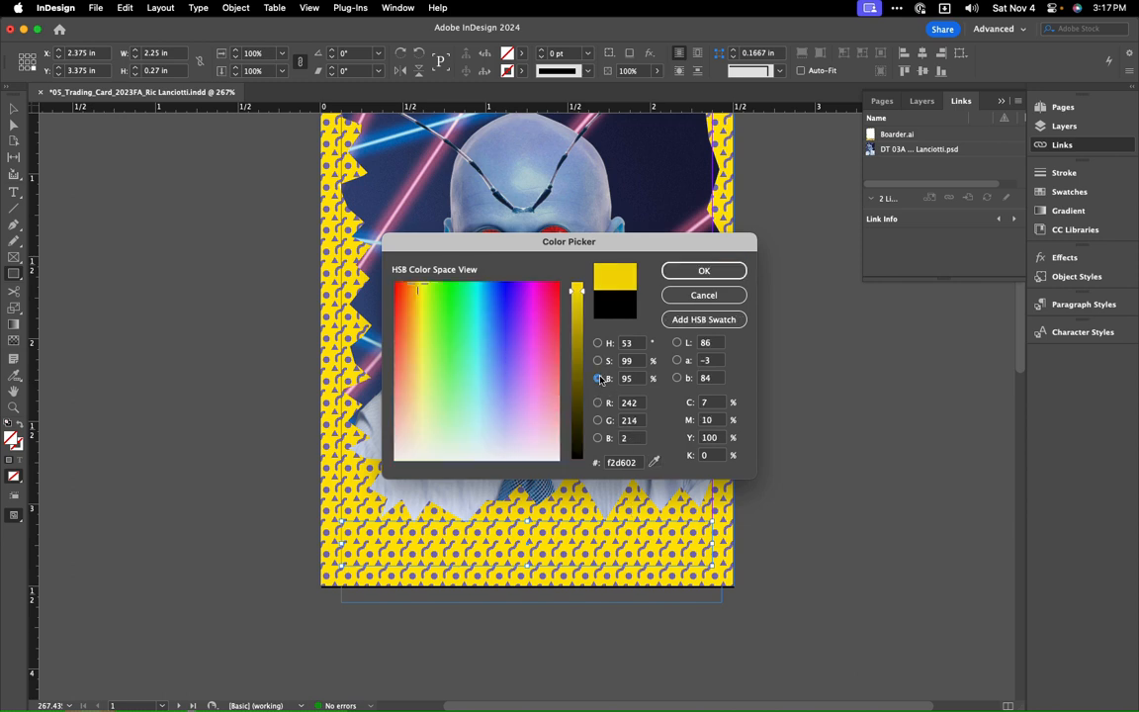
left_click(597, 361)
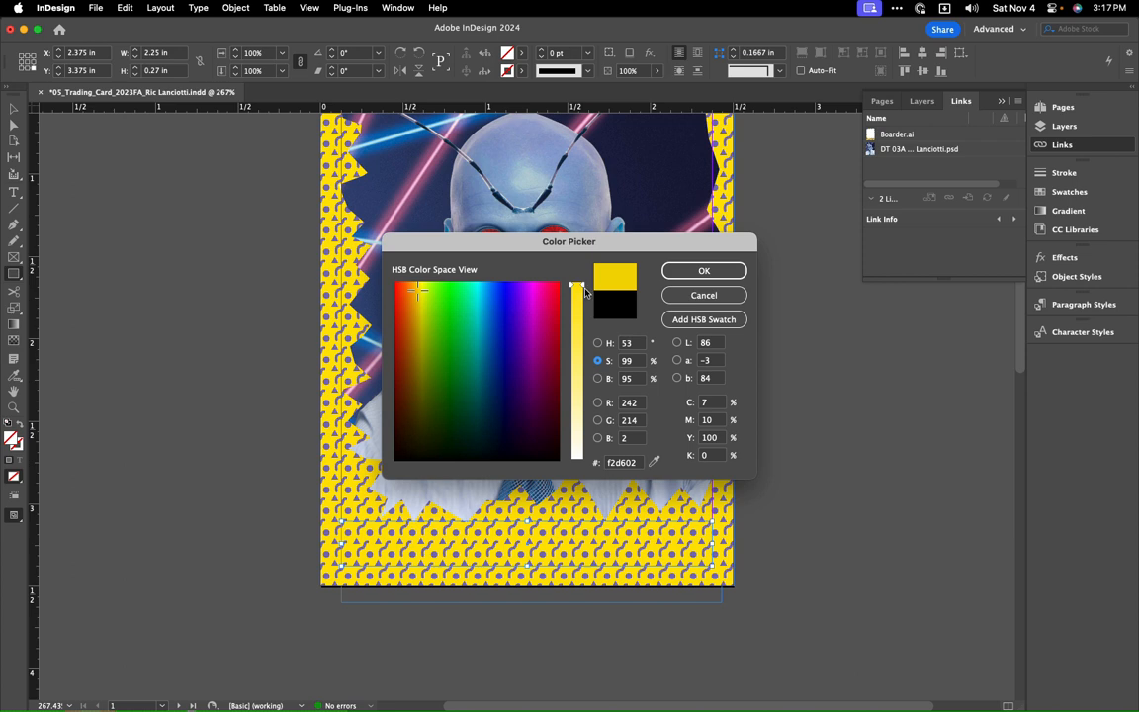
left_click_drag(582, 288, 572, 410)
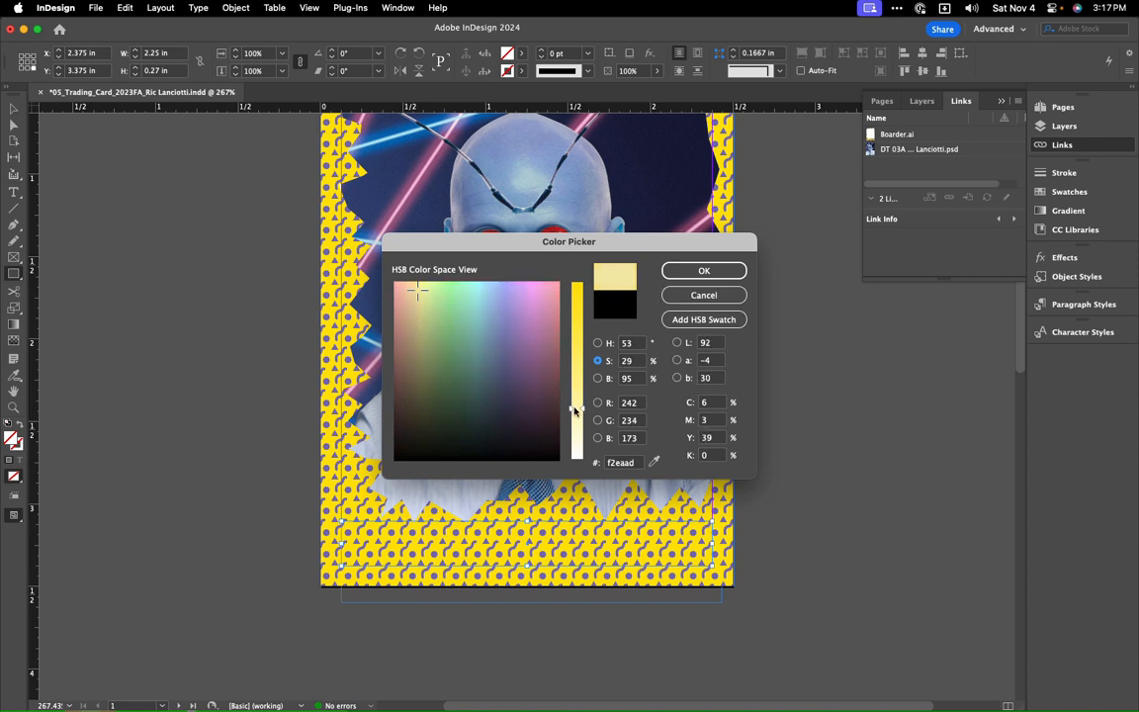
left_click(700, 272)
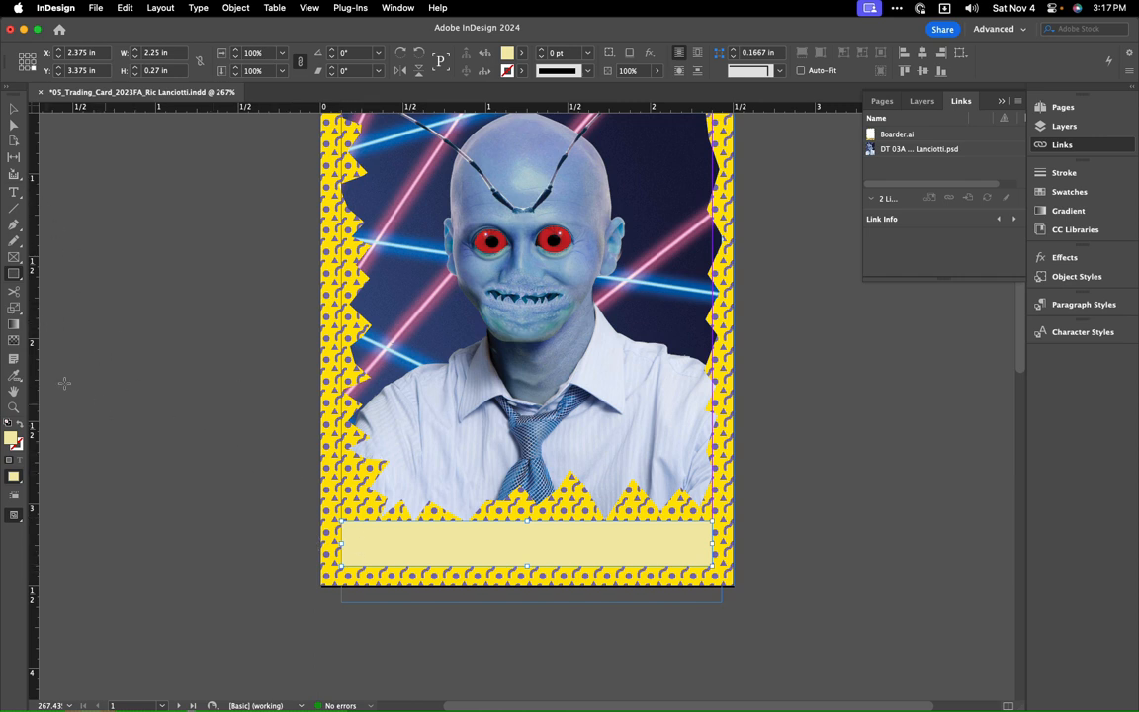
Step: Set the rectangle's stroke to the purple sampled from the border pattern, with its saturation raised to 56% (5c4cac)
double_click(17, 445)
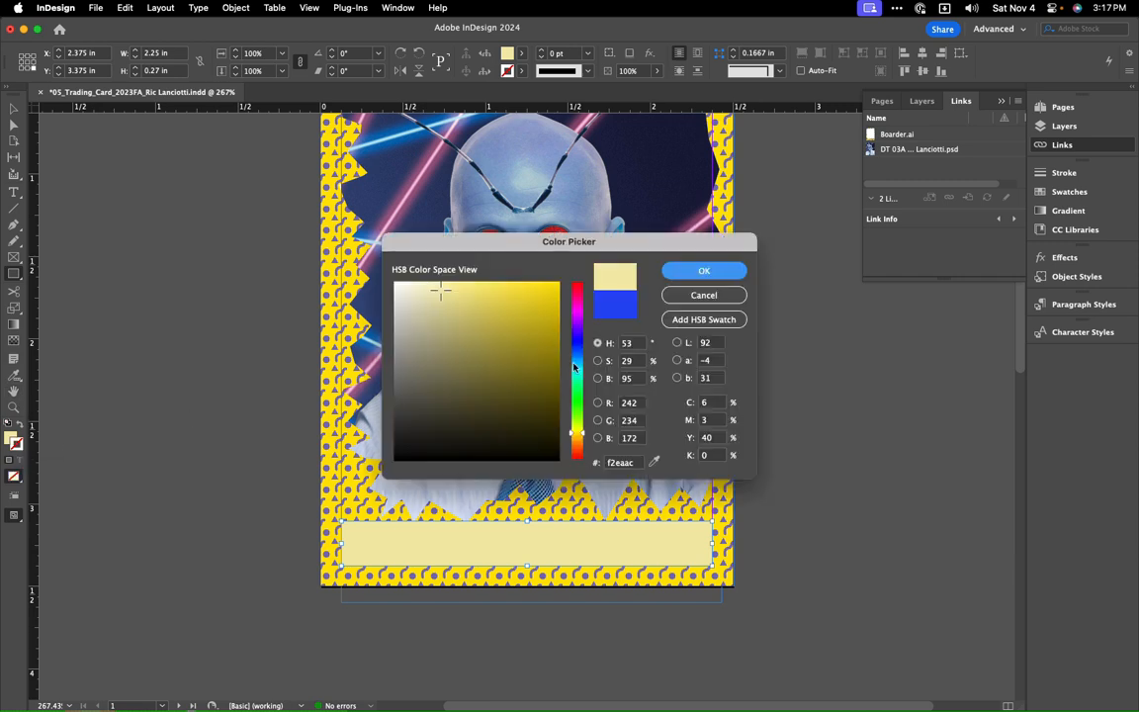
left_click(653, 462)
left_click(649, 511)
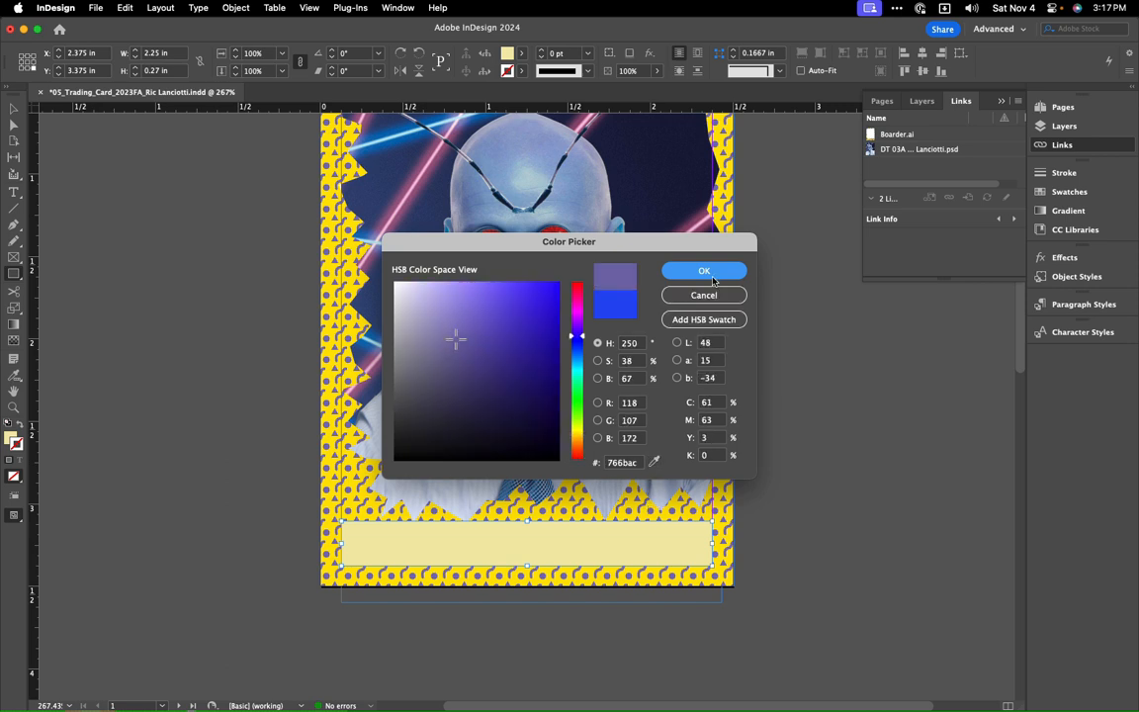
left_click(598, 361)
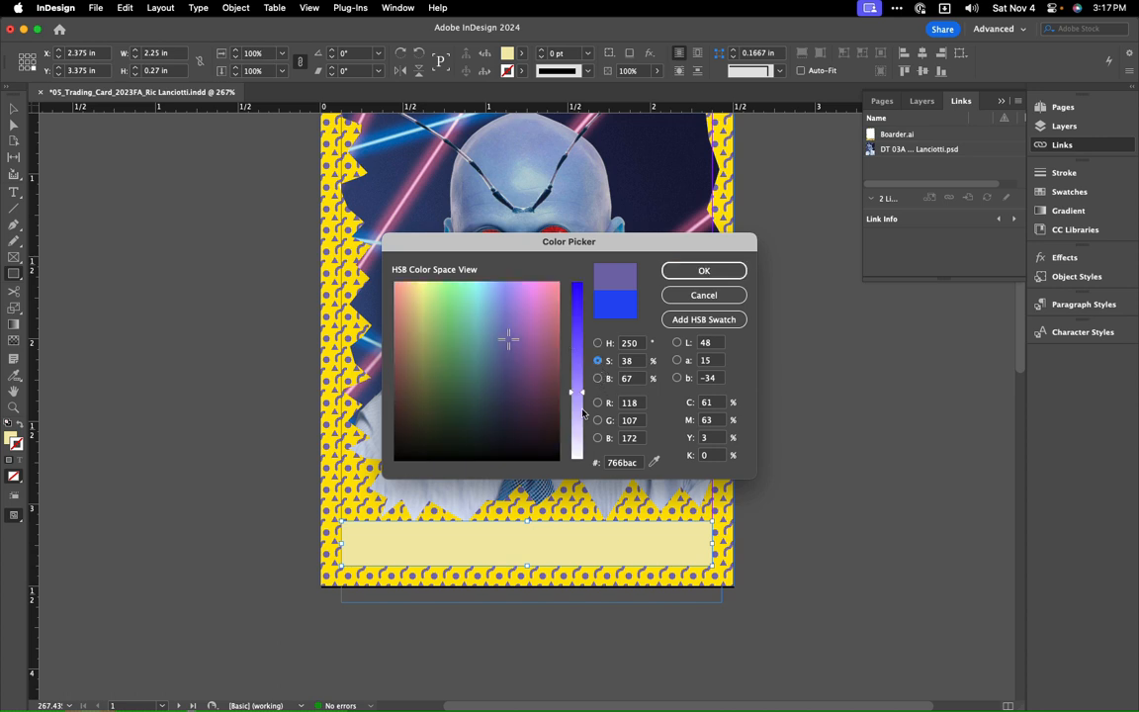
left_click_drag(583, 395, 584, 365)
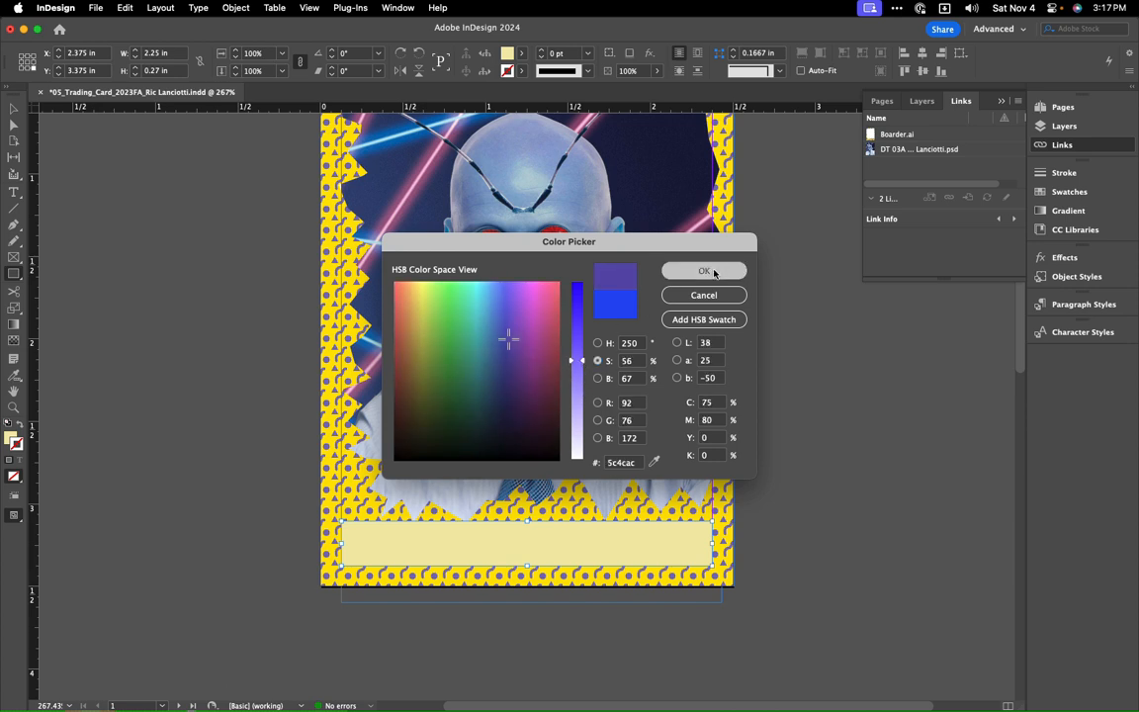
left_click(712, 270)
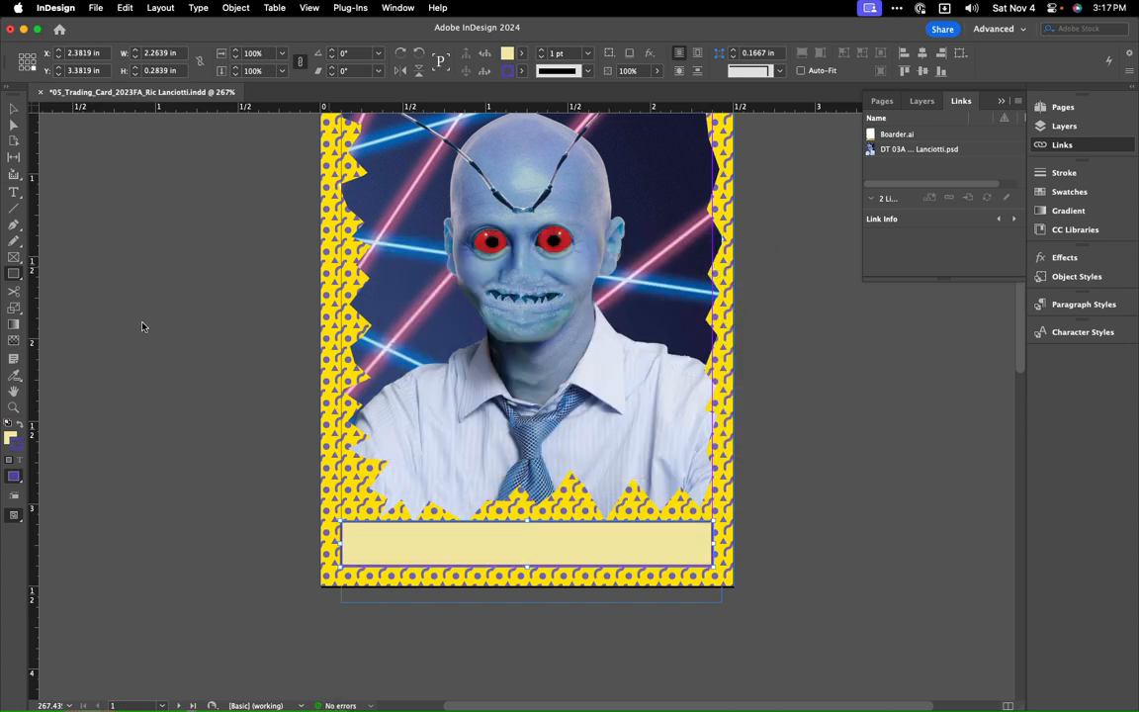
Step: Deselect the rectangle and show the card in preview mode without guides or frame edges
left_click(14, 109)
left_click(109, 212)
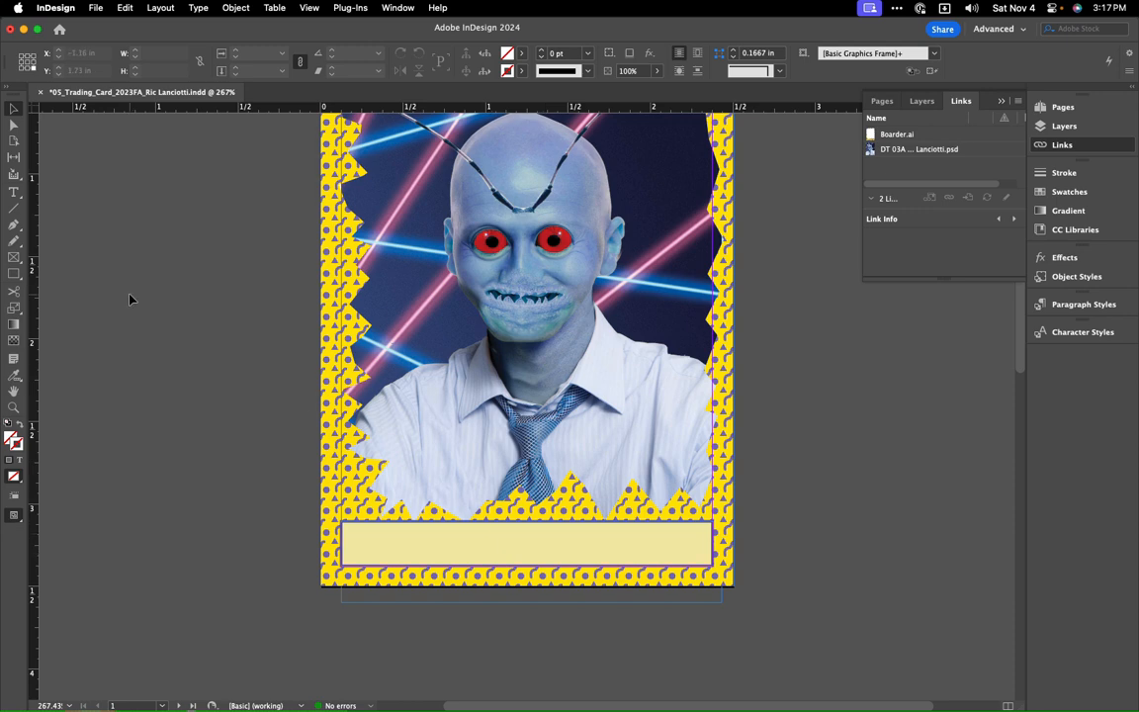
key("w")
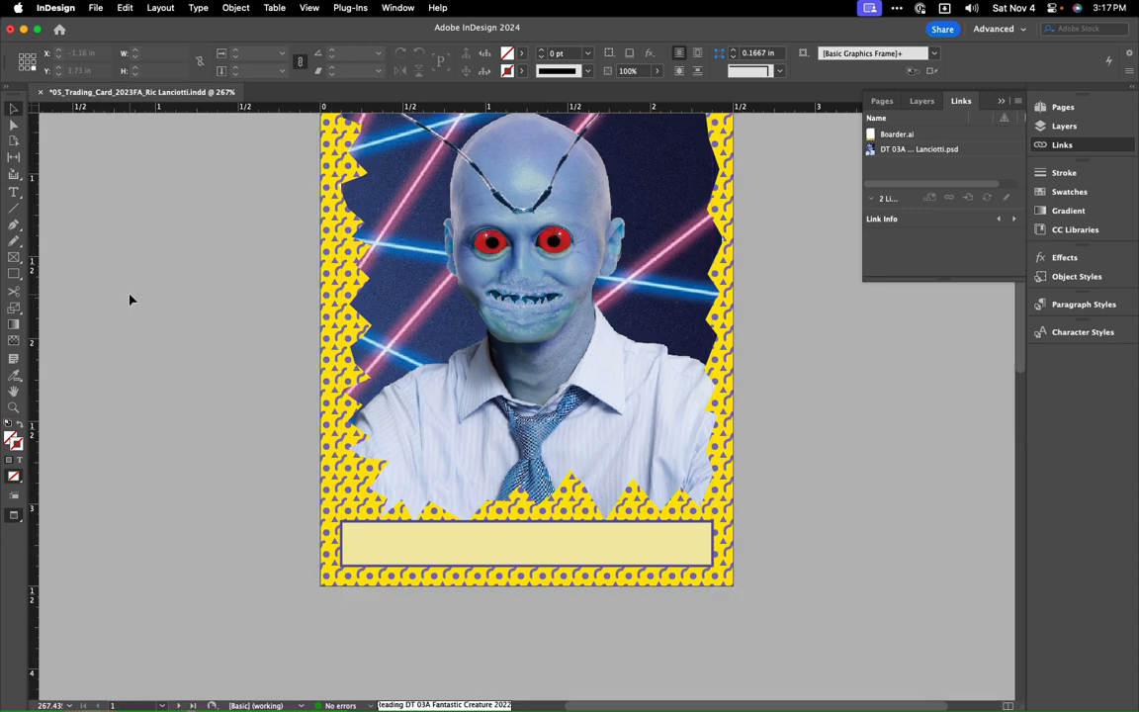
scroll(227, 426, "up", 3)
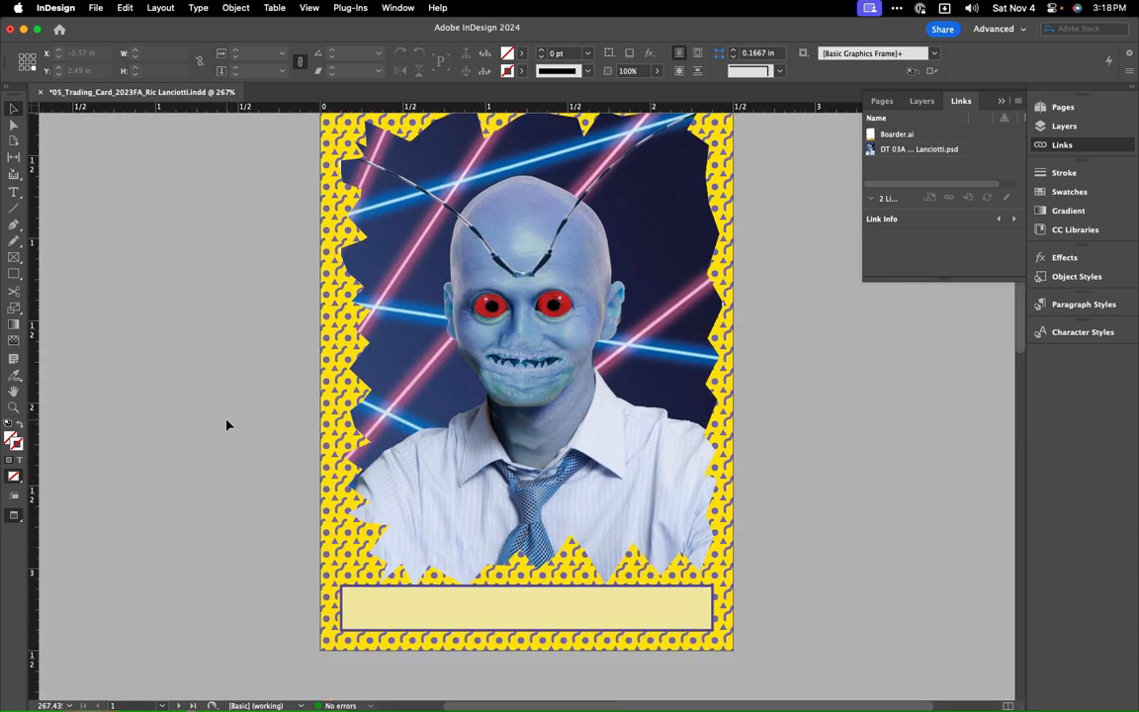
Step: Nudge the pale yellow rectangle down to Y 3.4375 in and right to X 2.3958 in
left_click(559, 611)
key("Down")
key("Down")
key("Down")
key("Down")
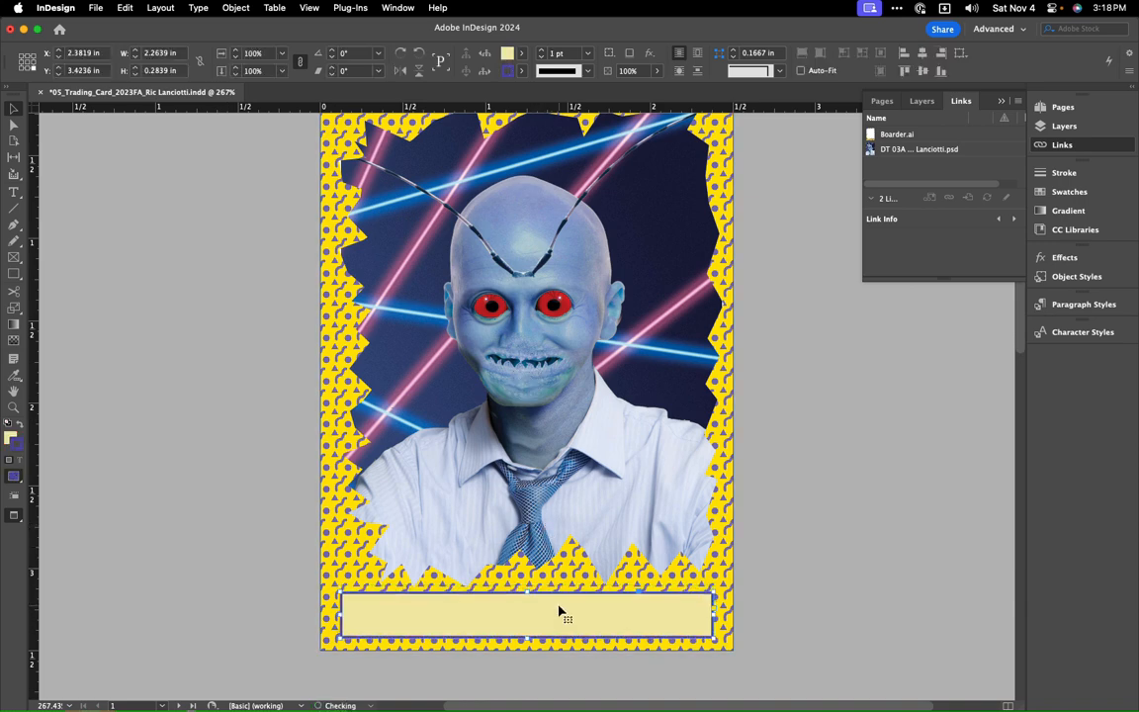
key("Right")
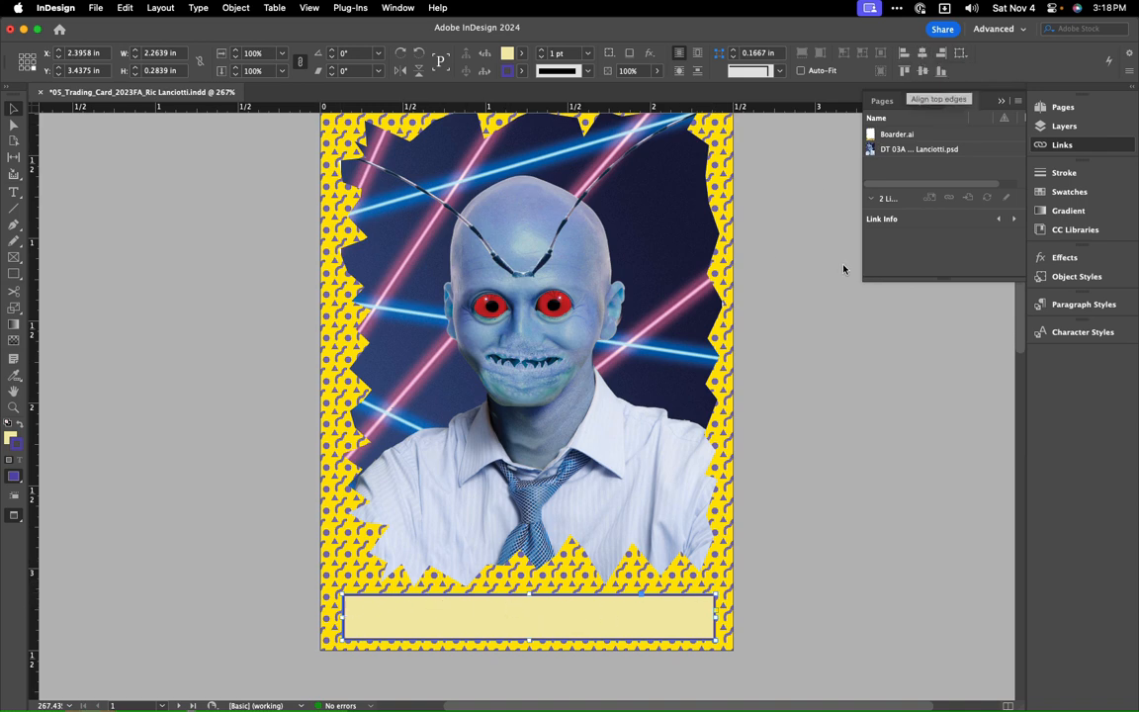
Step: Narrow the pale yellow rectangle to about 1.94 in wide and centre it horizontally relative to the page
left_click_drag(714, 616, 661, 615)
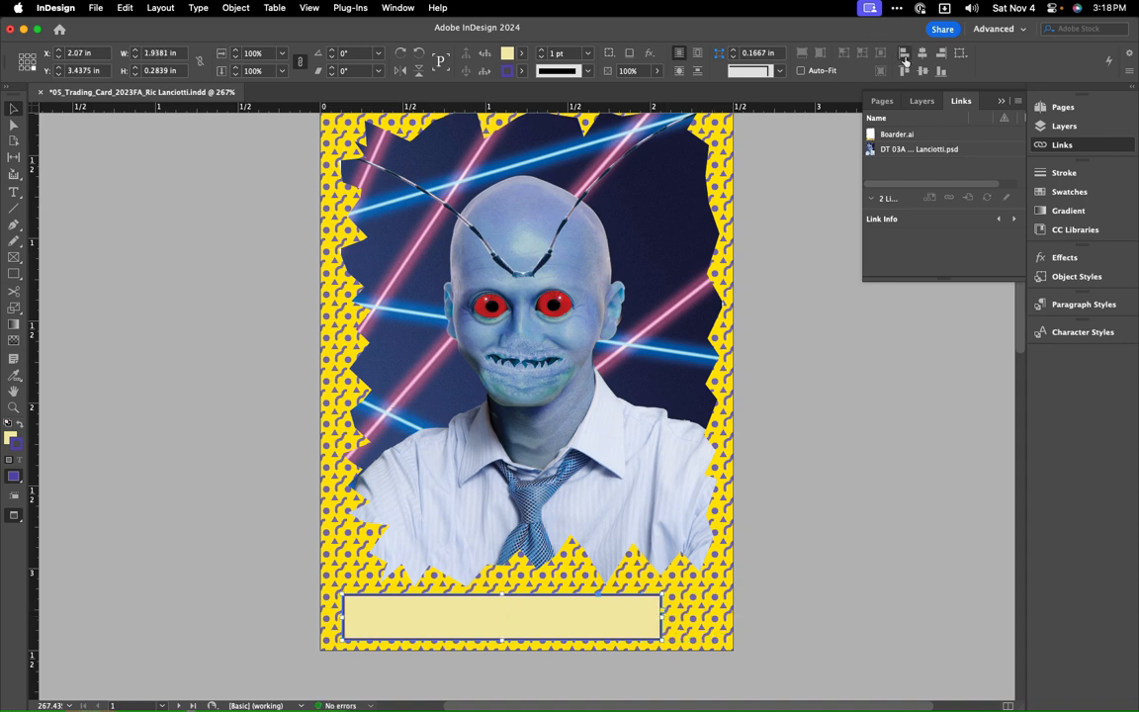
left_click(960, 54)
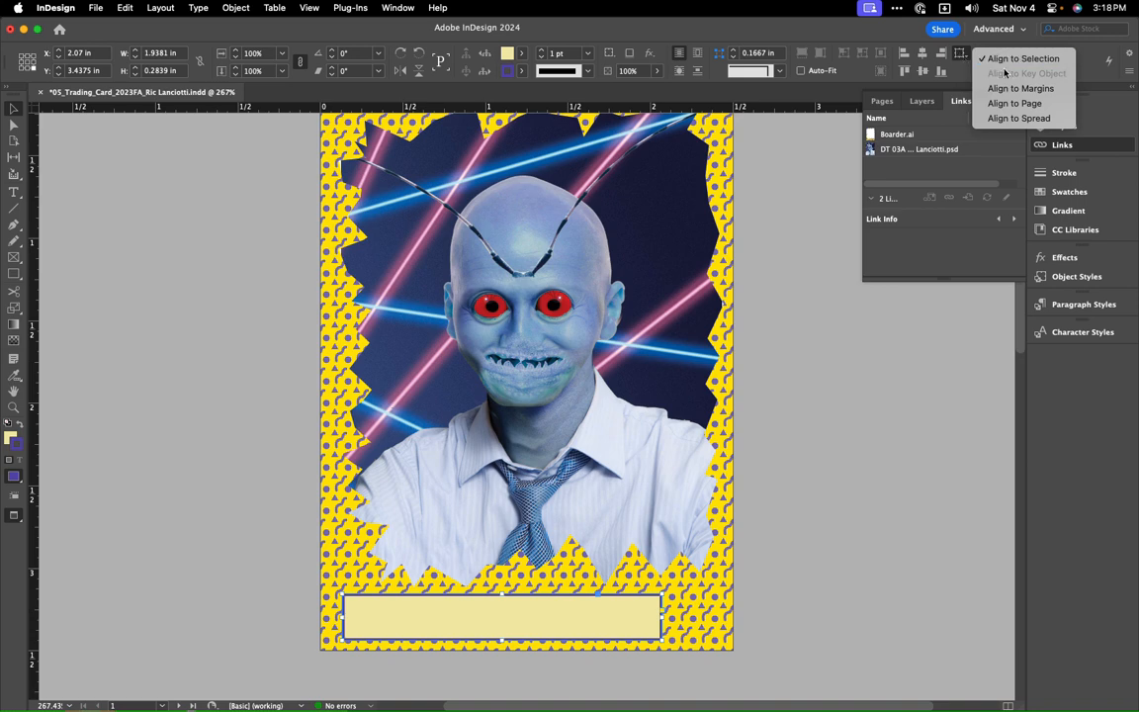
left_click(1026, 103)
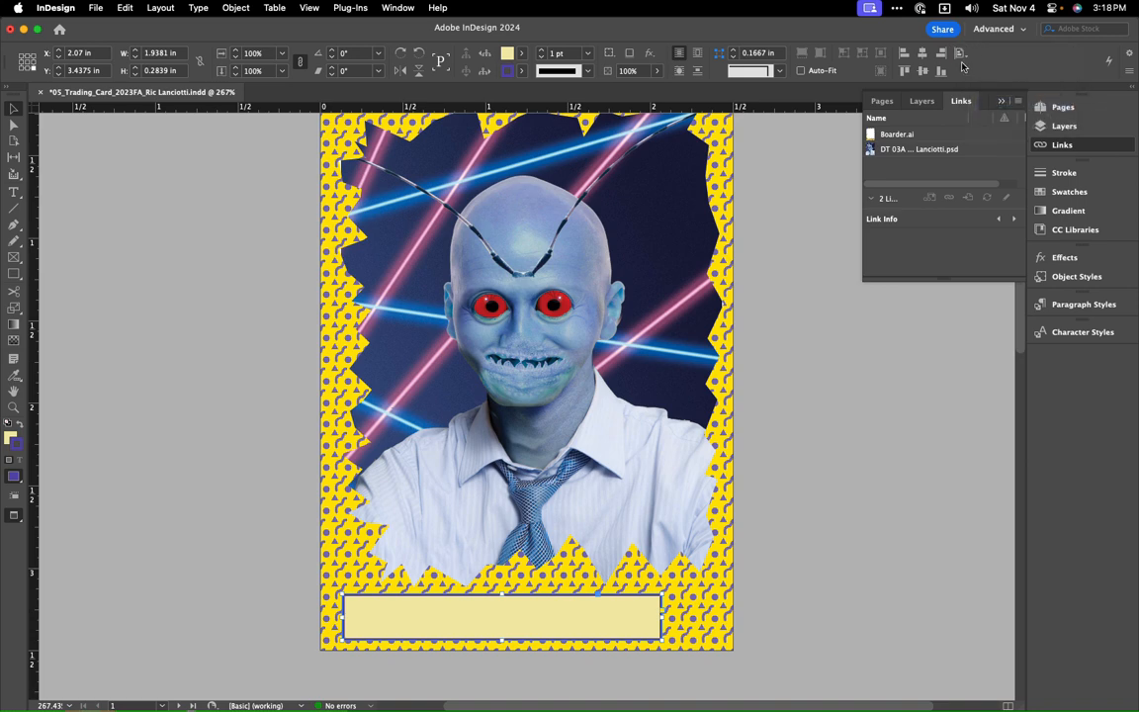
left_click(923, 55)
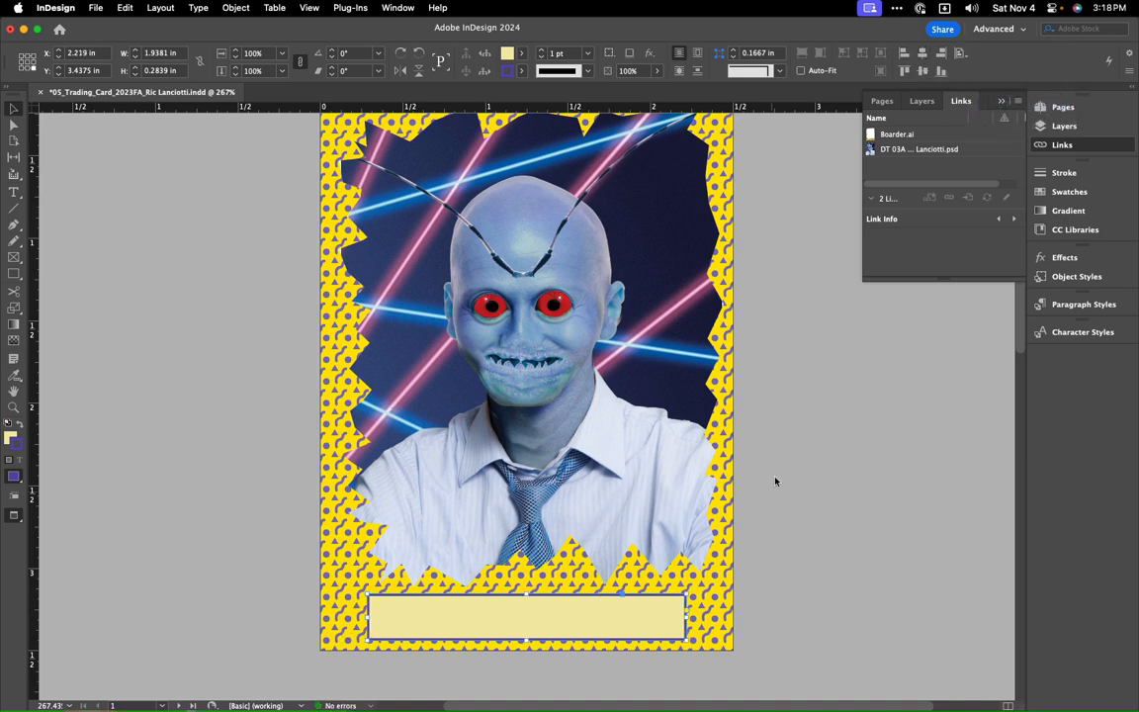
Step: Draw a text frame about 2 in wide over the yellow rectangle and enter the character's first name in capitals, centre-aligned
left_click(14, 192)
left_click_drag(366, 596, 670, 630)
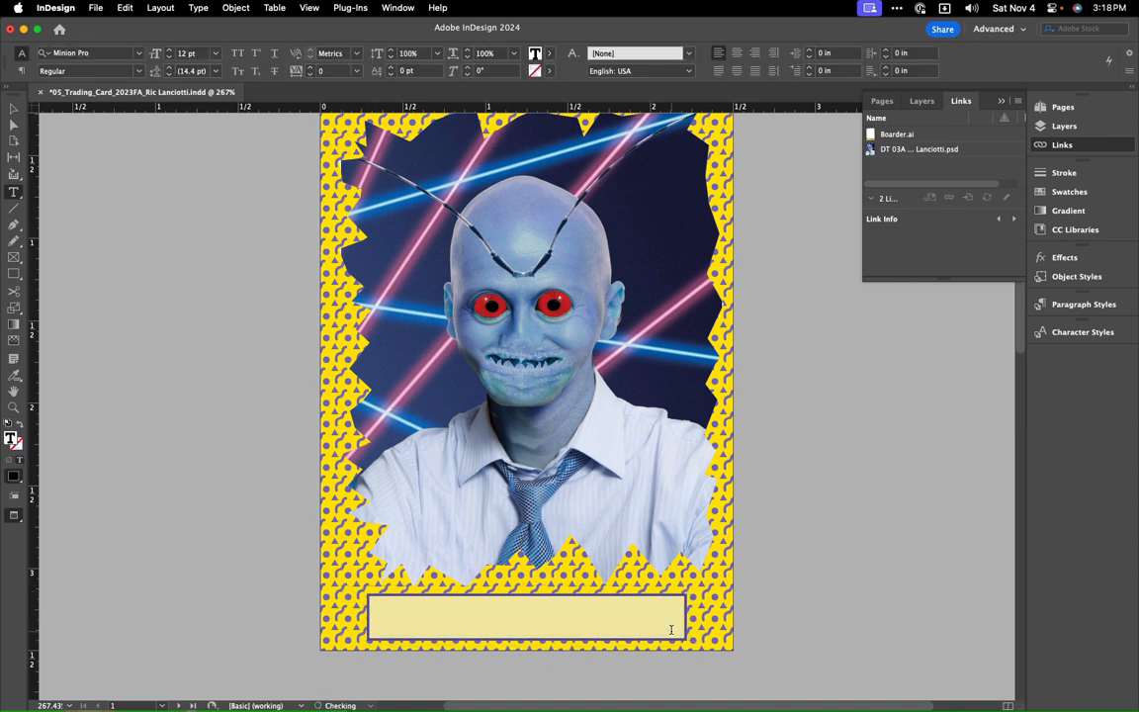
type("RONNIE")
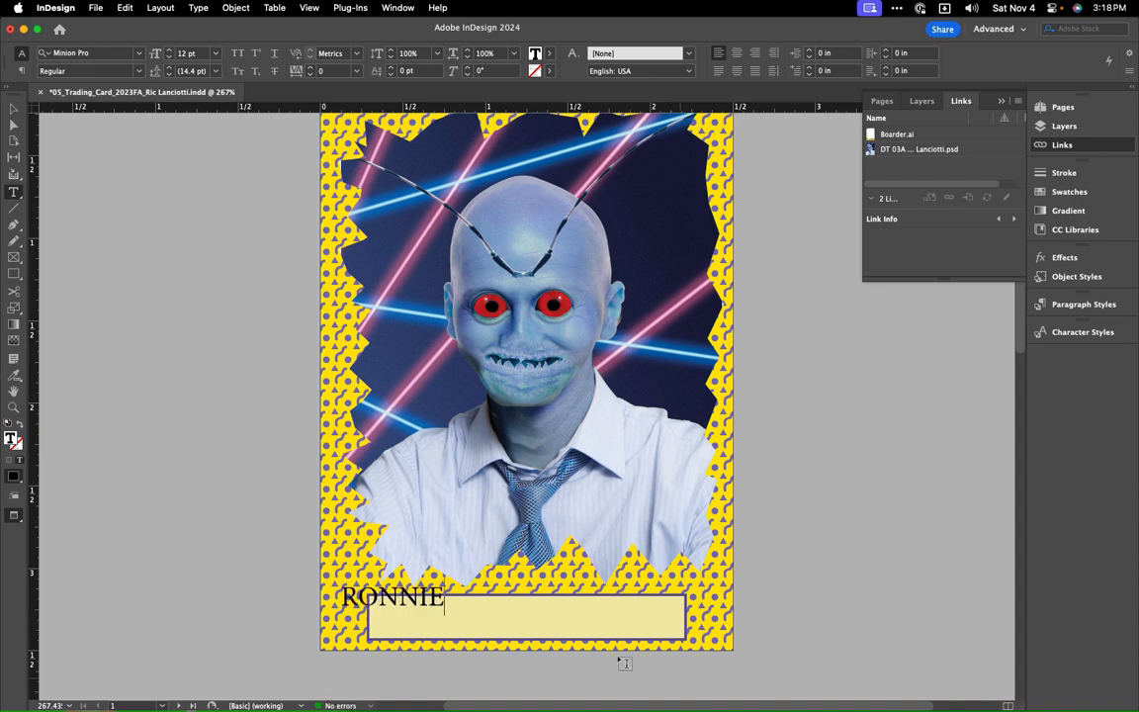
left_click_drag(447, 598, 299, 581)
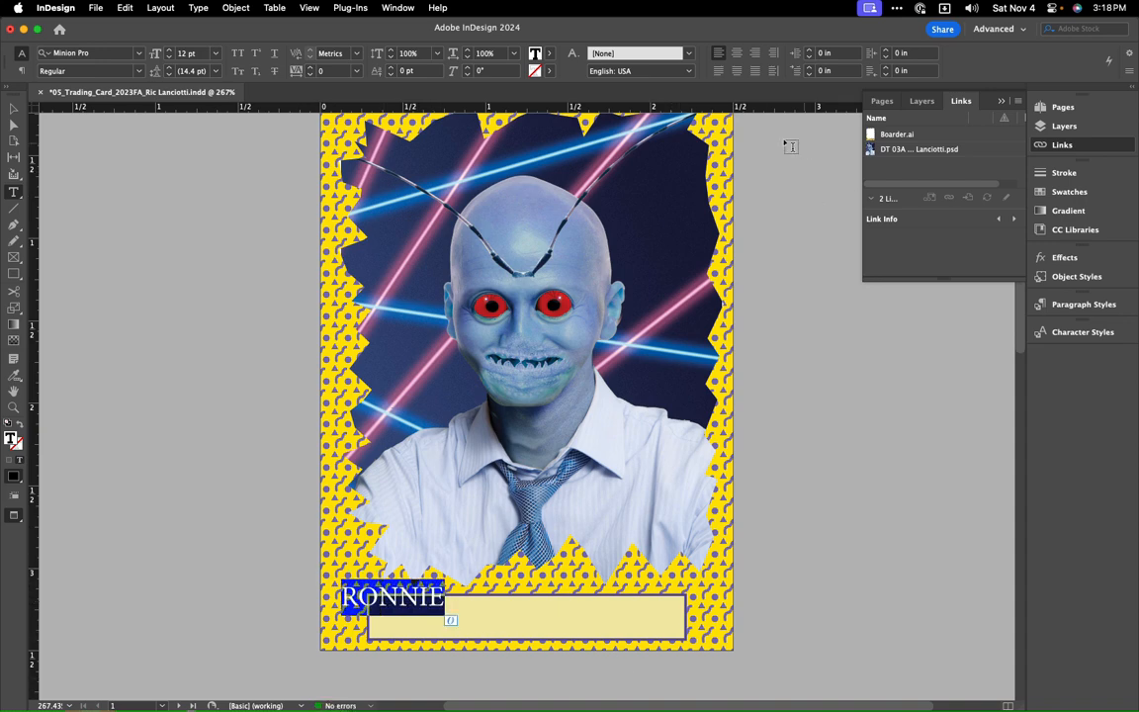
left_click(737, 52)
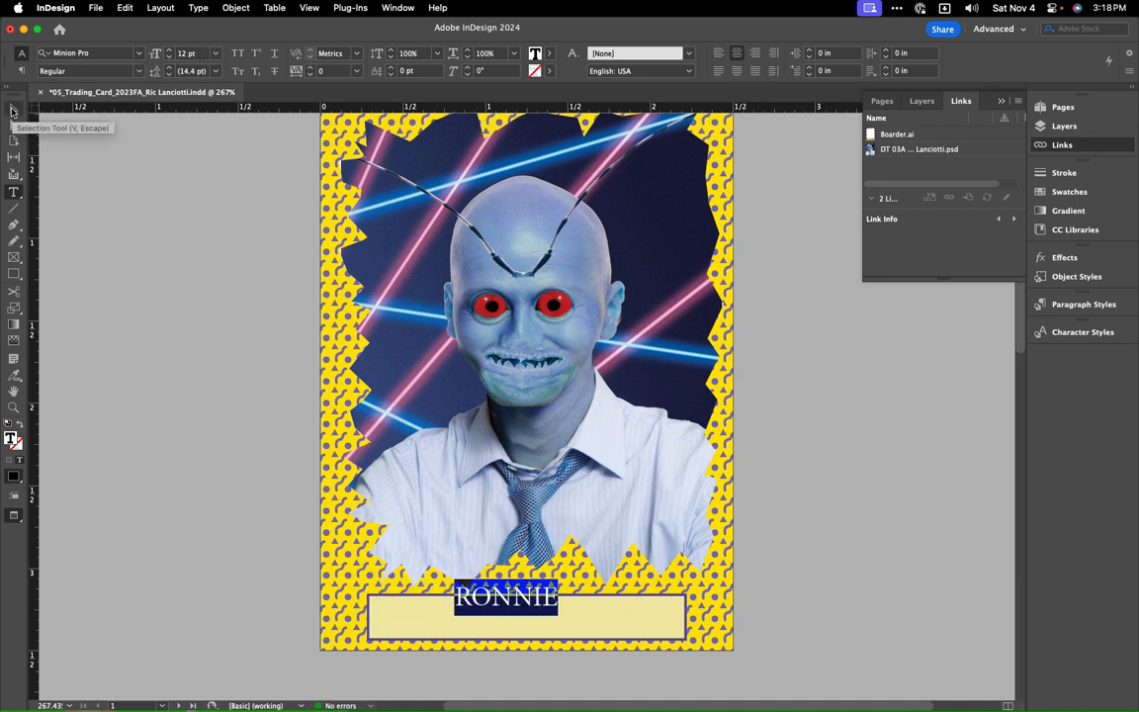
Step: Resize the name's text frame to about 1.91 by 0.25 in so it fits within the yellow rectangle
left_click(12, 108)
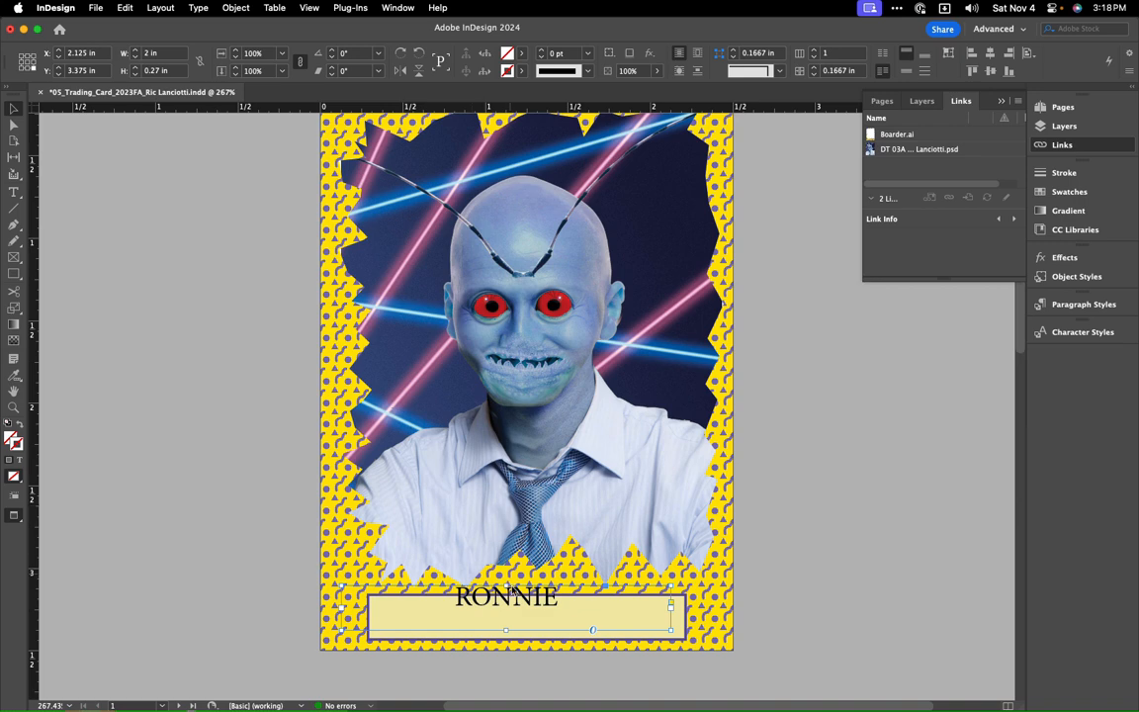
left_click_drag(505, 588, 507, 606)
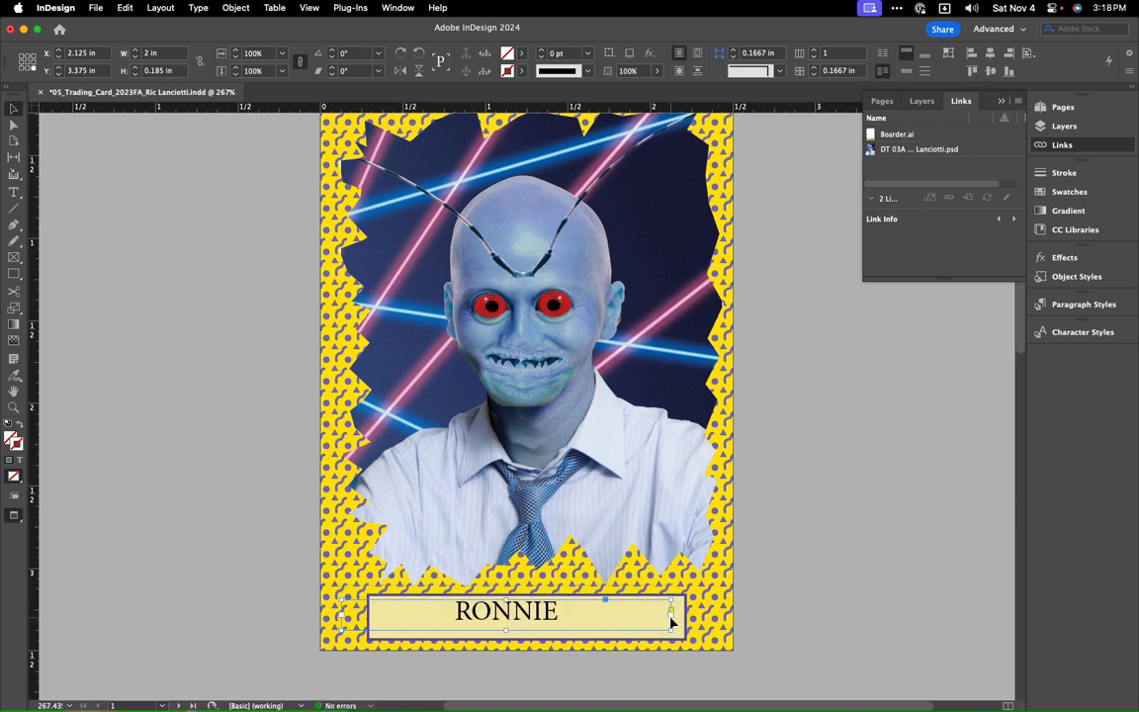
left_click_drag(670, 629, 682, 641)
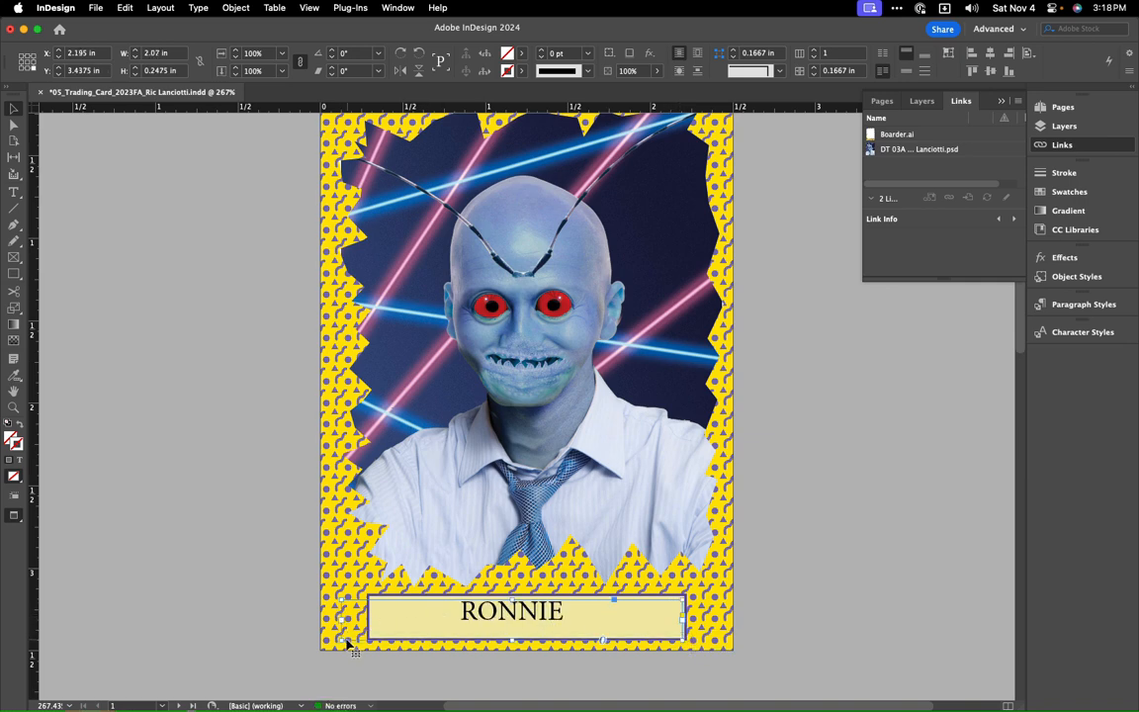
left_click_drag(343, 639, 368, 640)
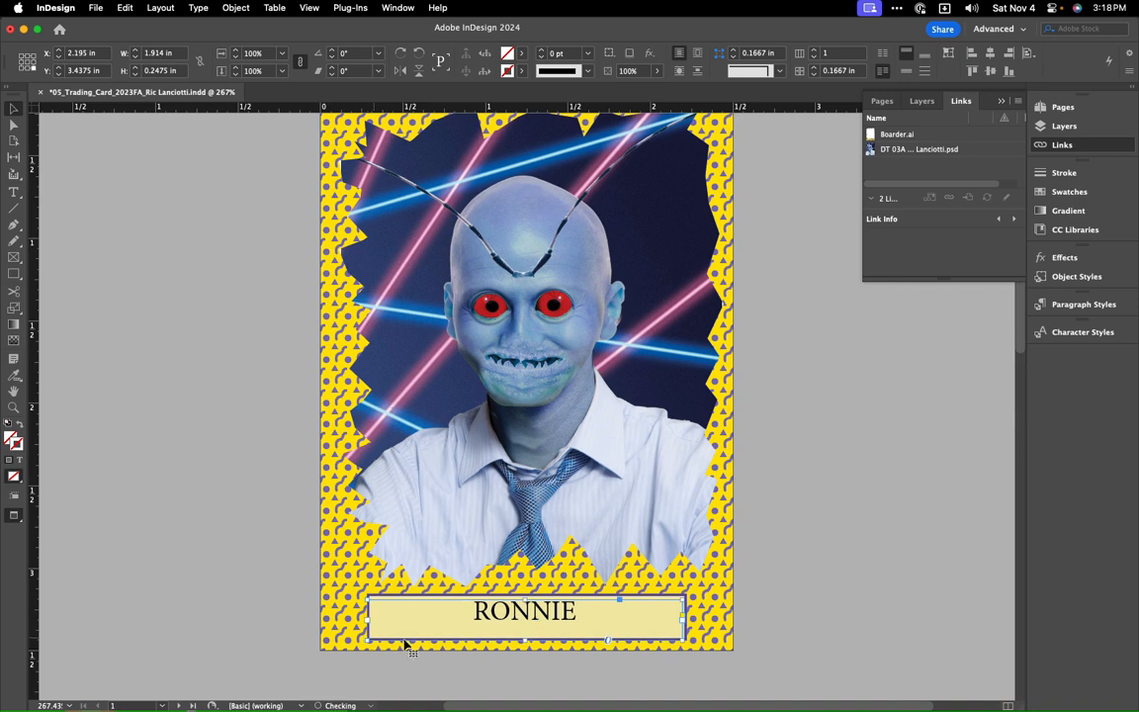
Step: Browse the font previews for the name text and set it in Futura Bold
double_click(554, 620)
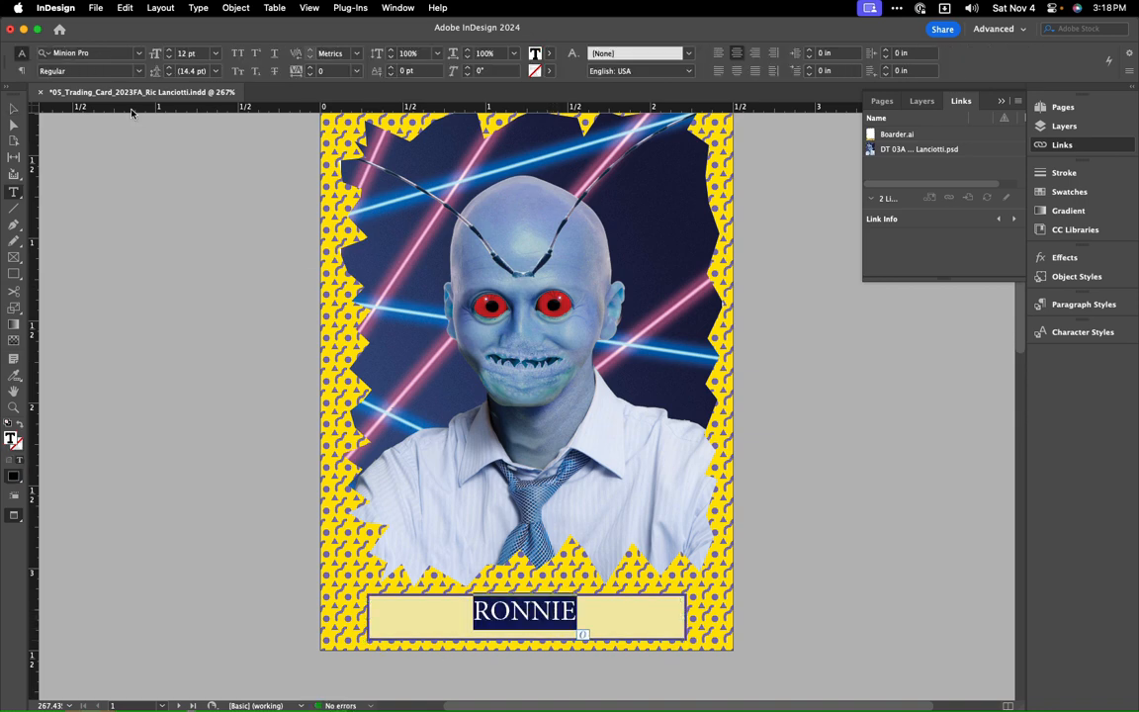
left_click(140, 55)
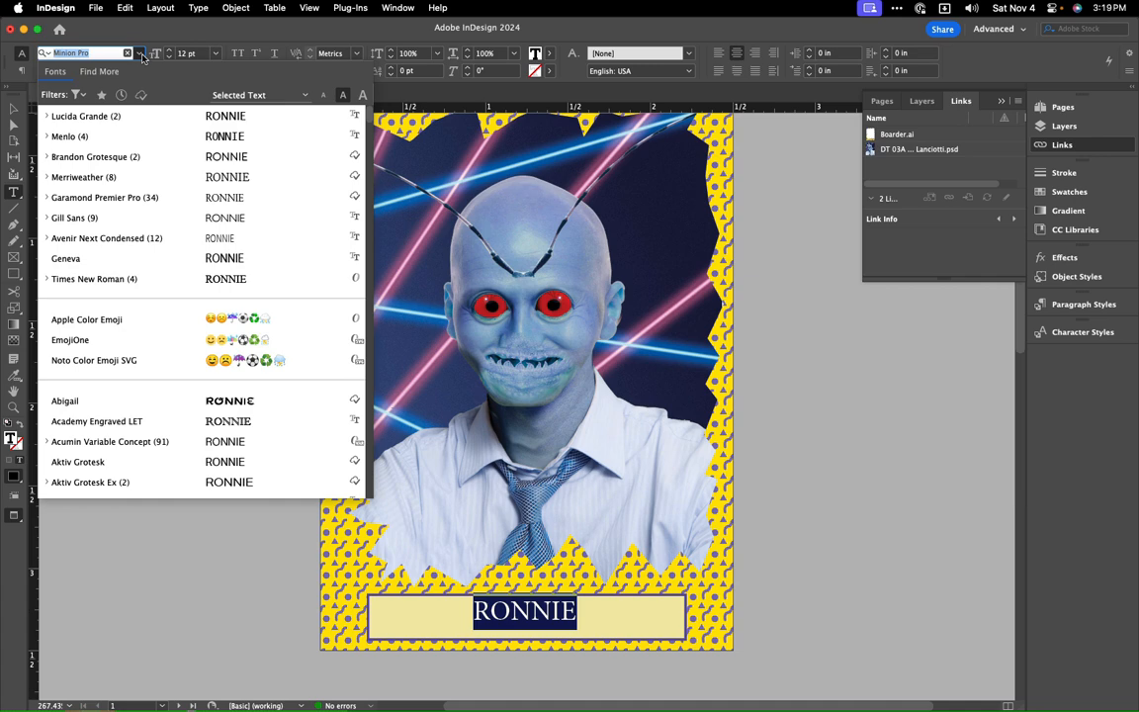
scroll(159, 277, "down", 10)
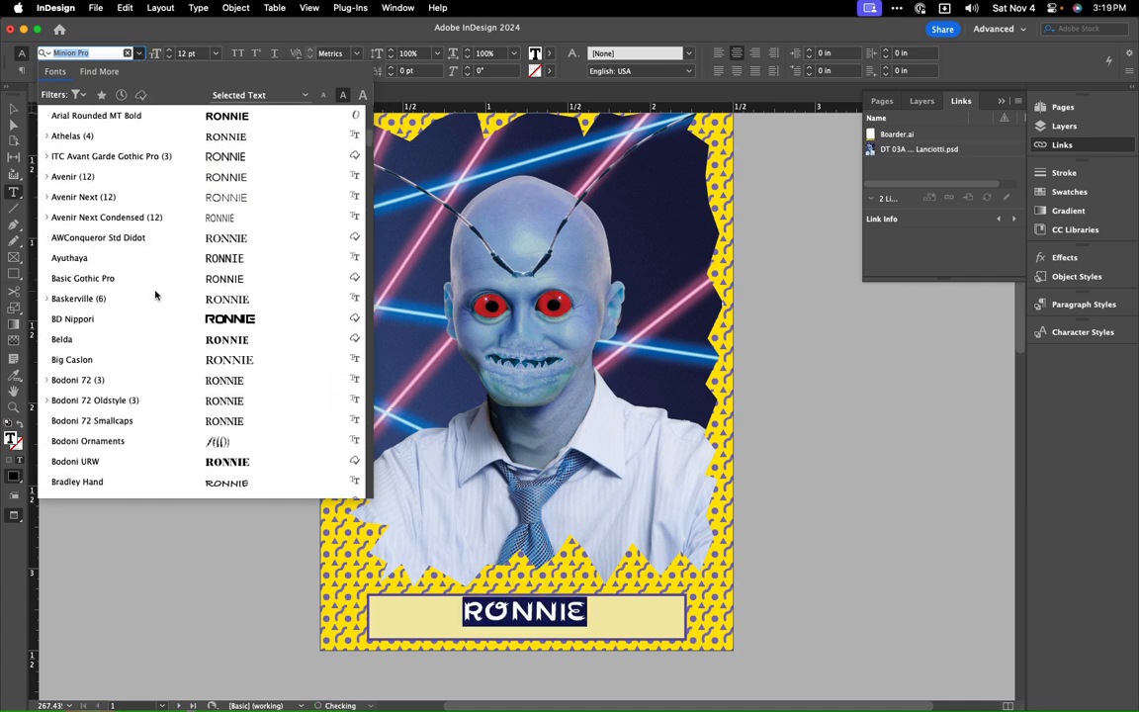
scroll(155, 295, "down", 10)
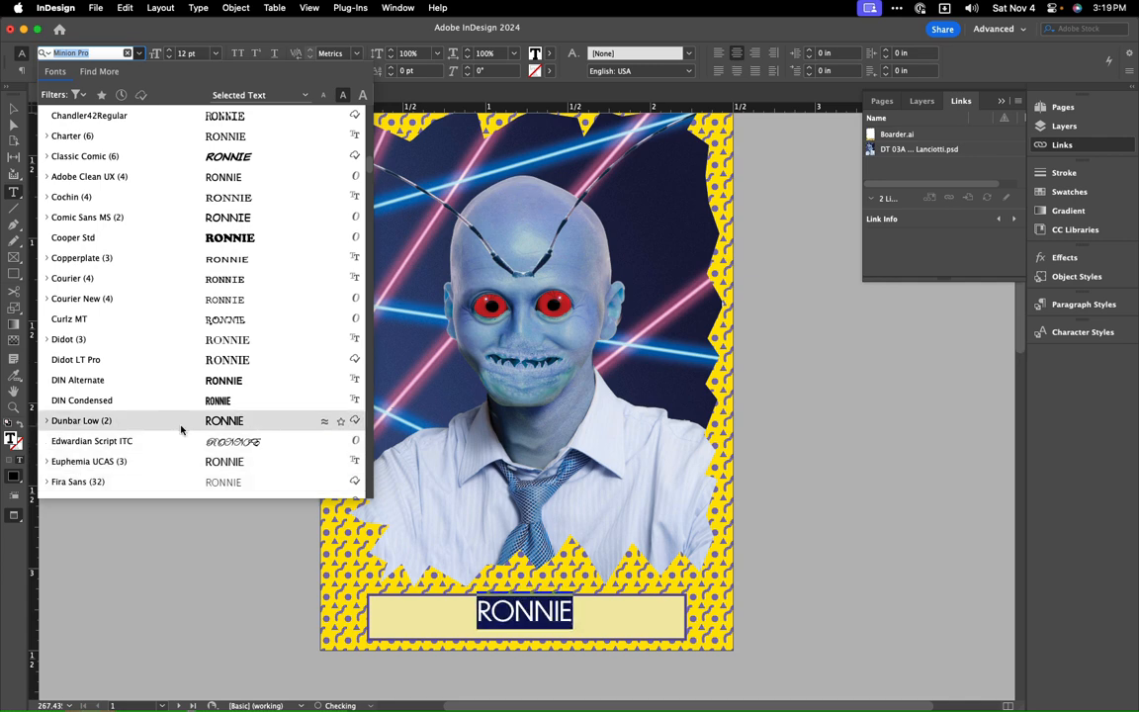
scroll(180, 435, "down", 1)
scroll(180, 440, "down", 3)
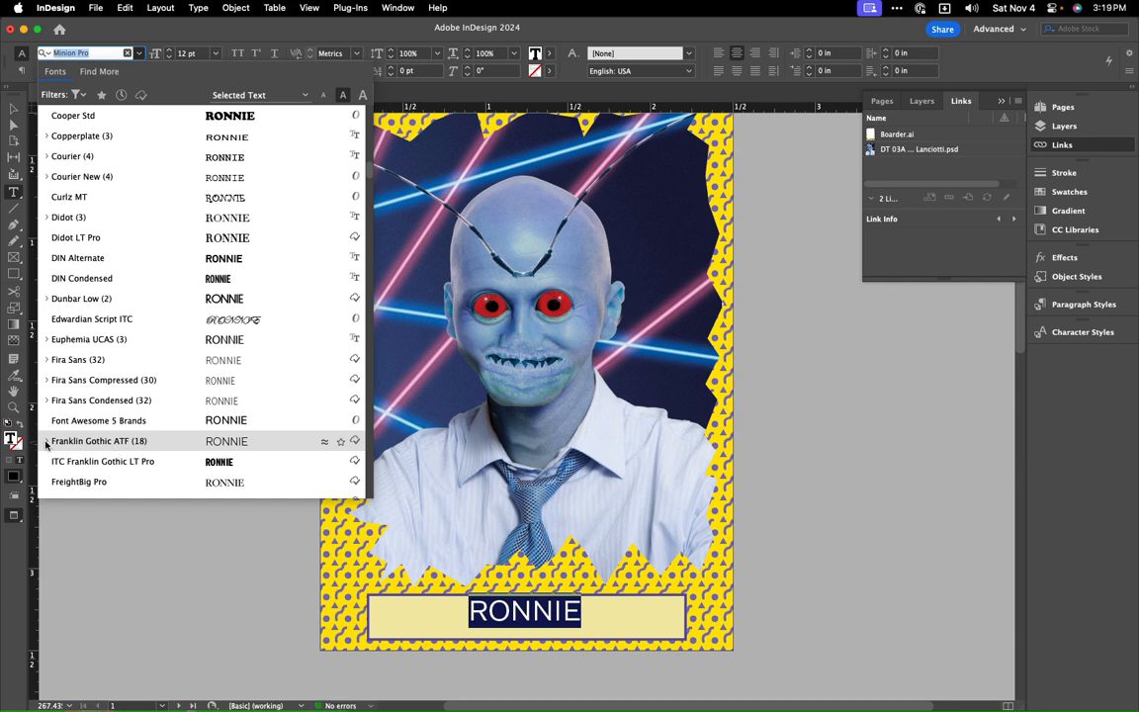
left_click(45, 442)
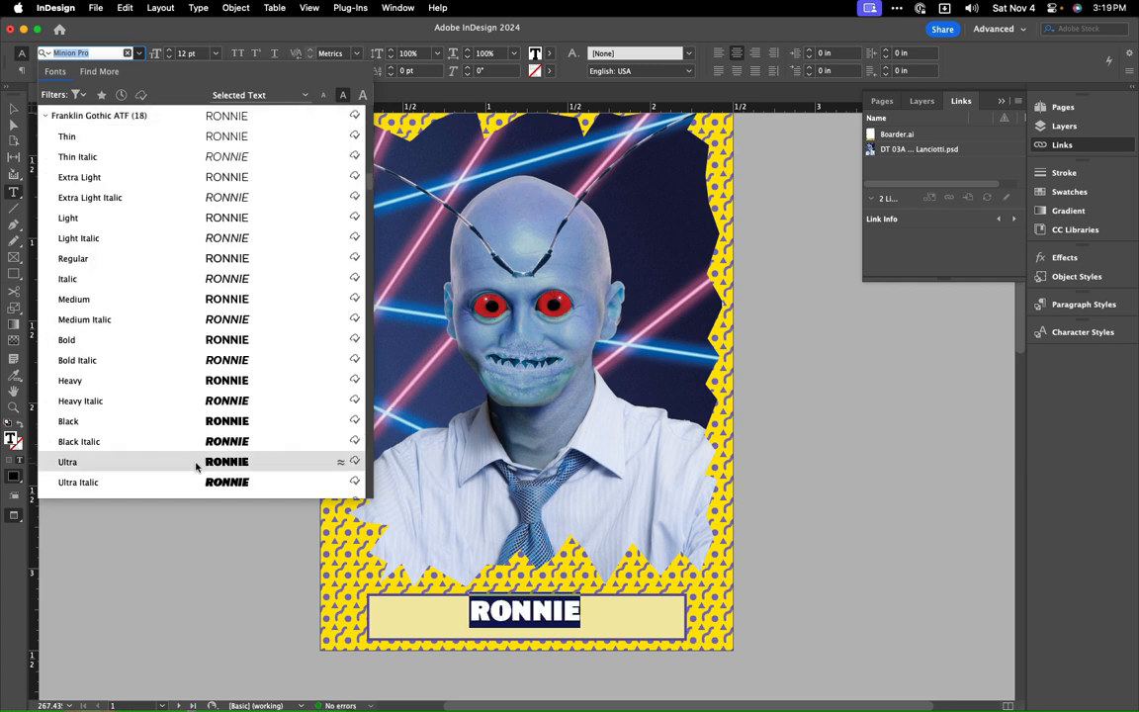
scroll(207, 415, "down", 5)
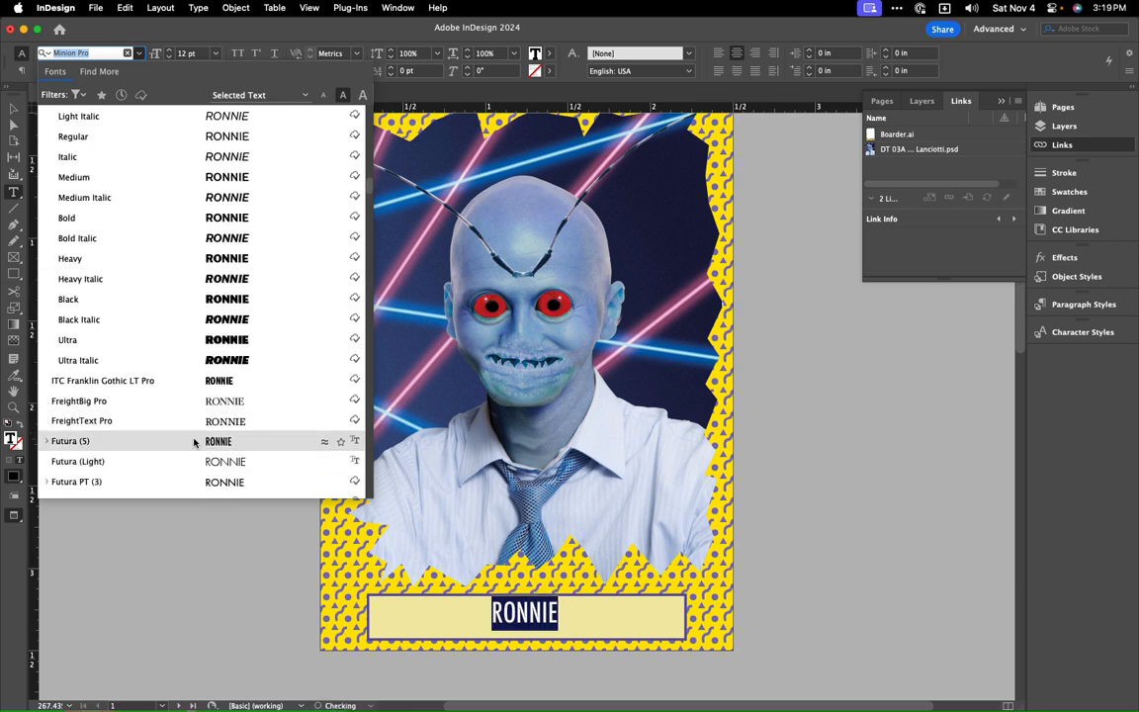
left_click(47, 442)
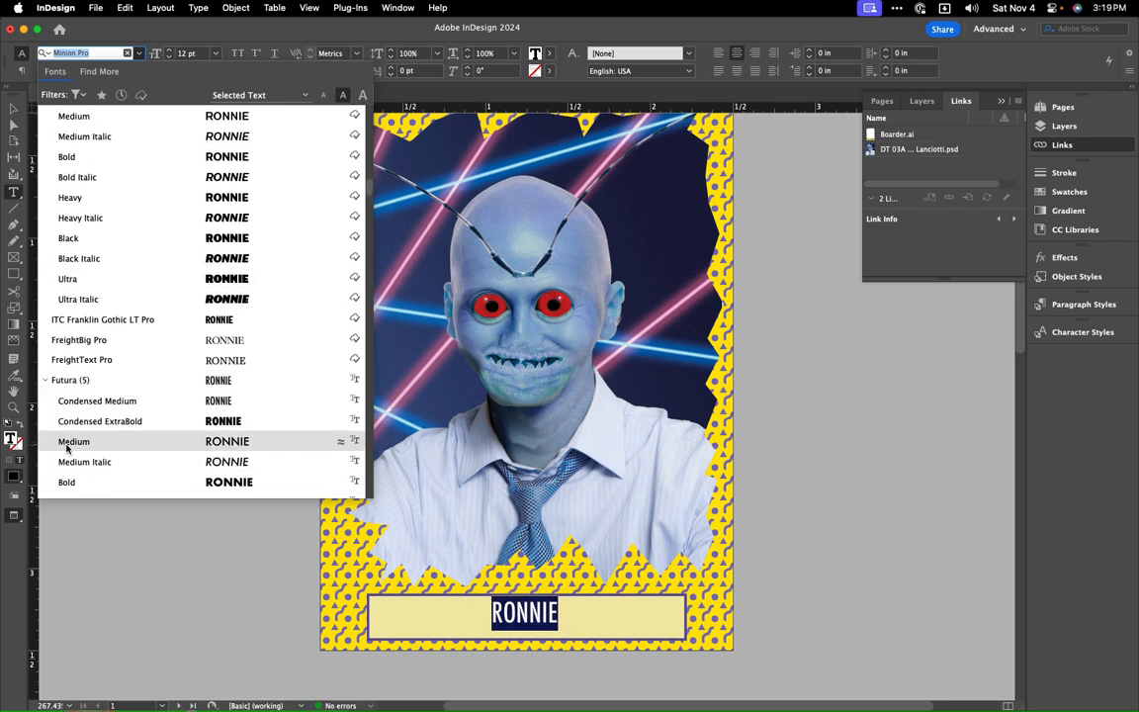
left_click(183, 483)
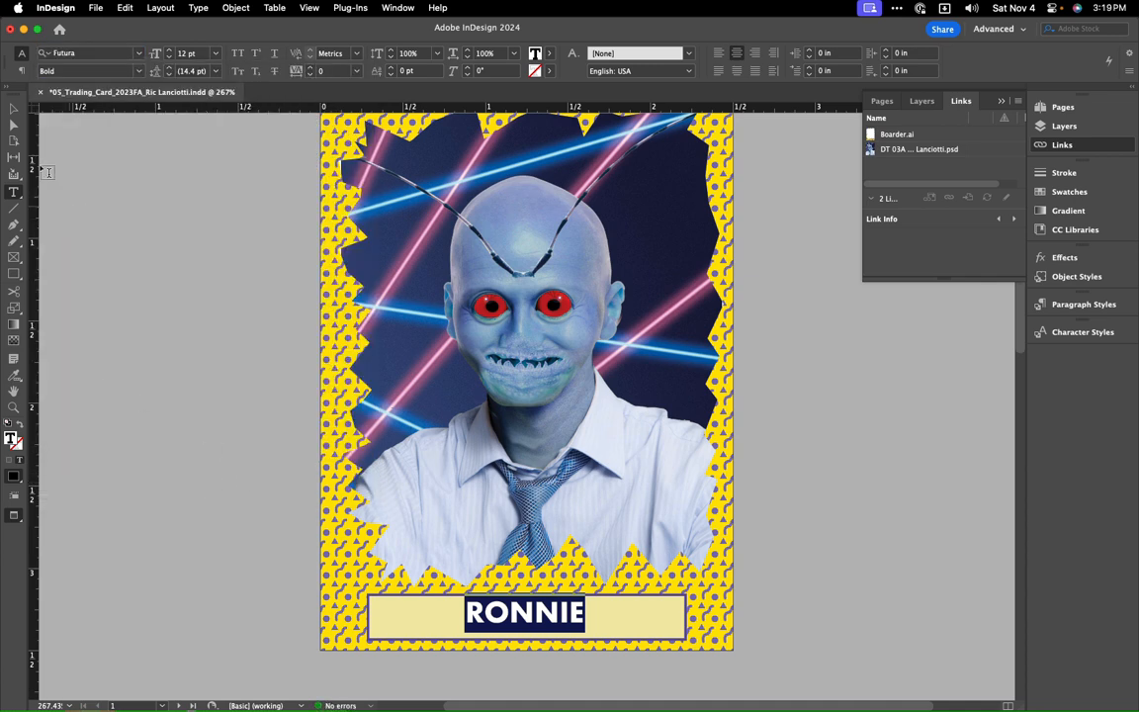
key("Escape")
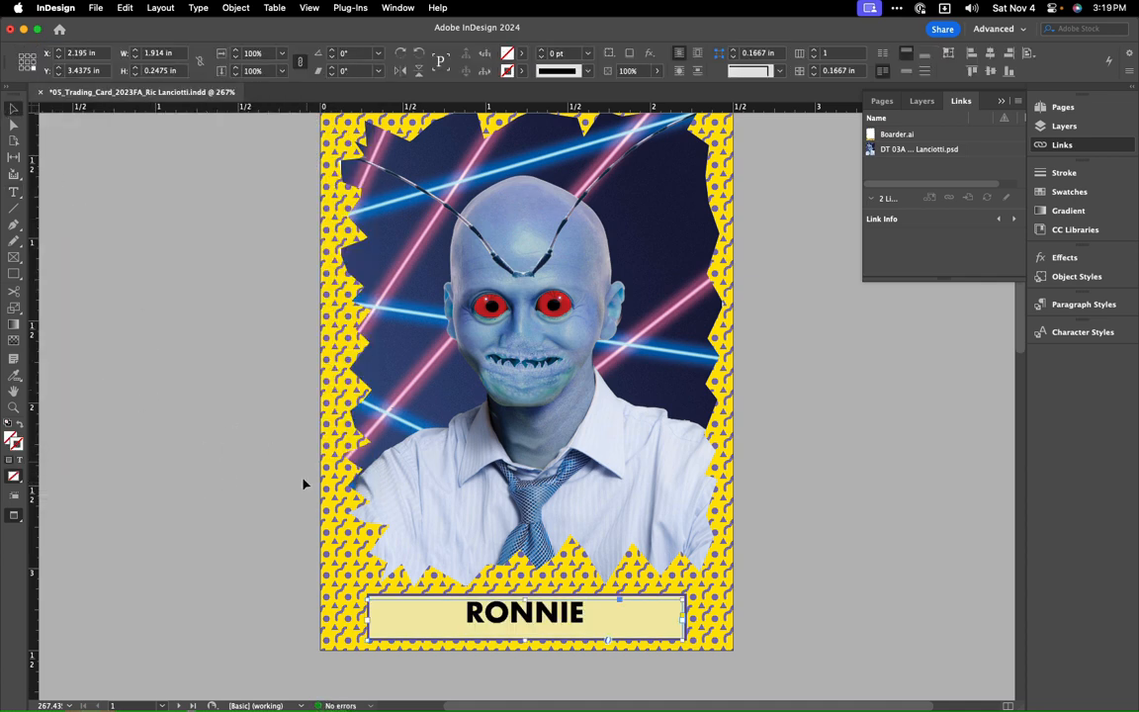
Step: Increase the name text's font size to 15 pt
double_click(529, 611)
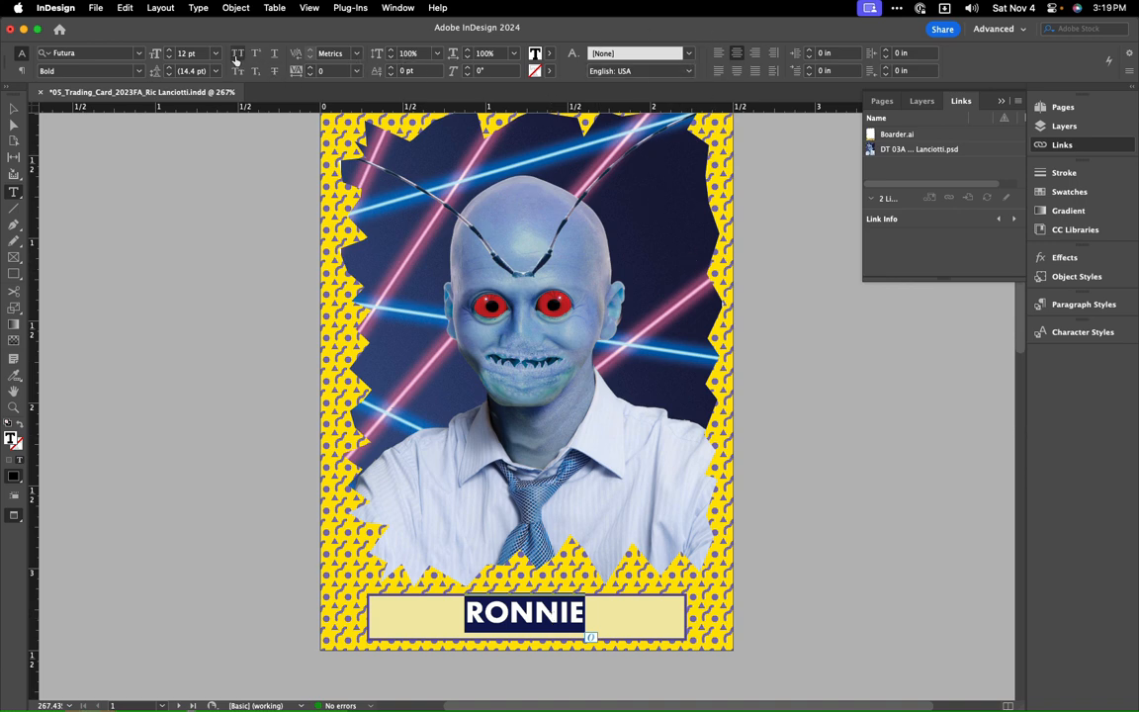
left_click(169, 51)
left_click(169, 50)
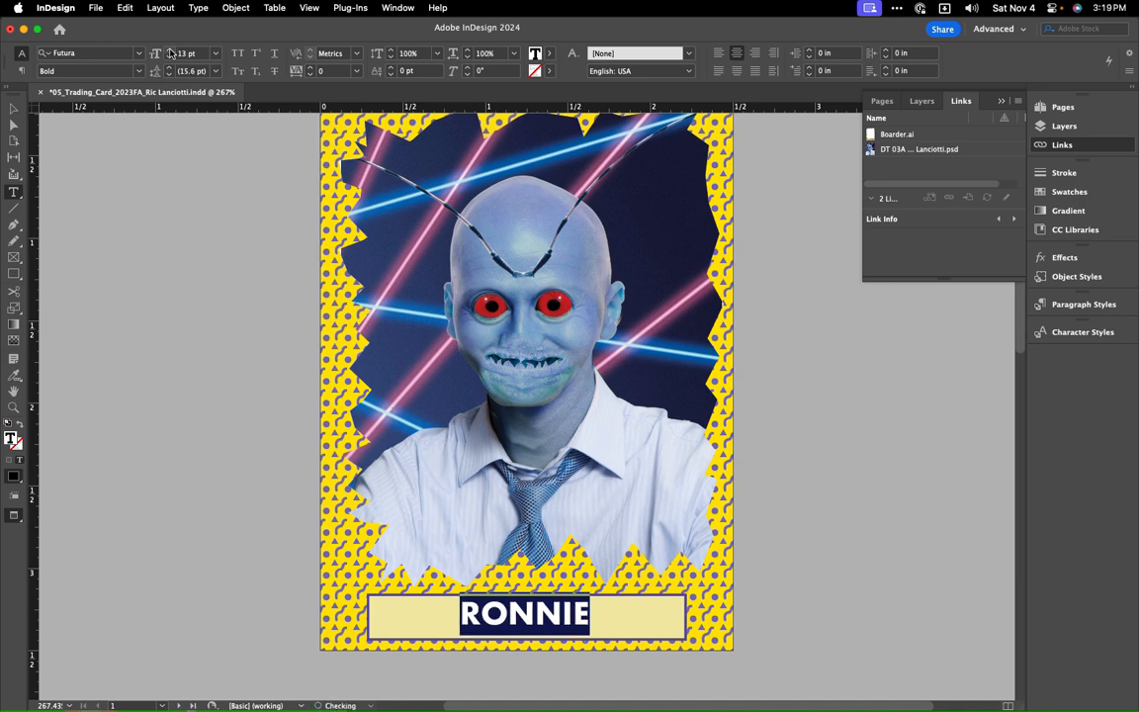
left_click(170, 50)
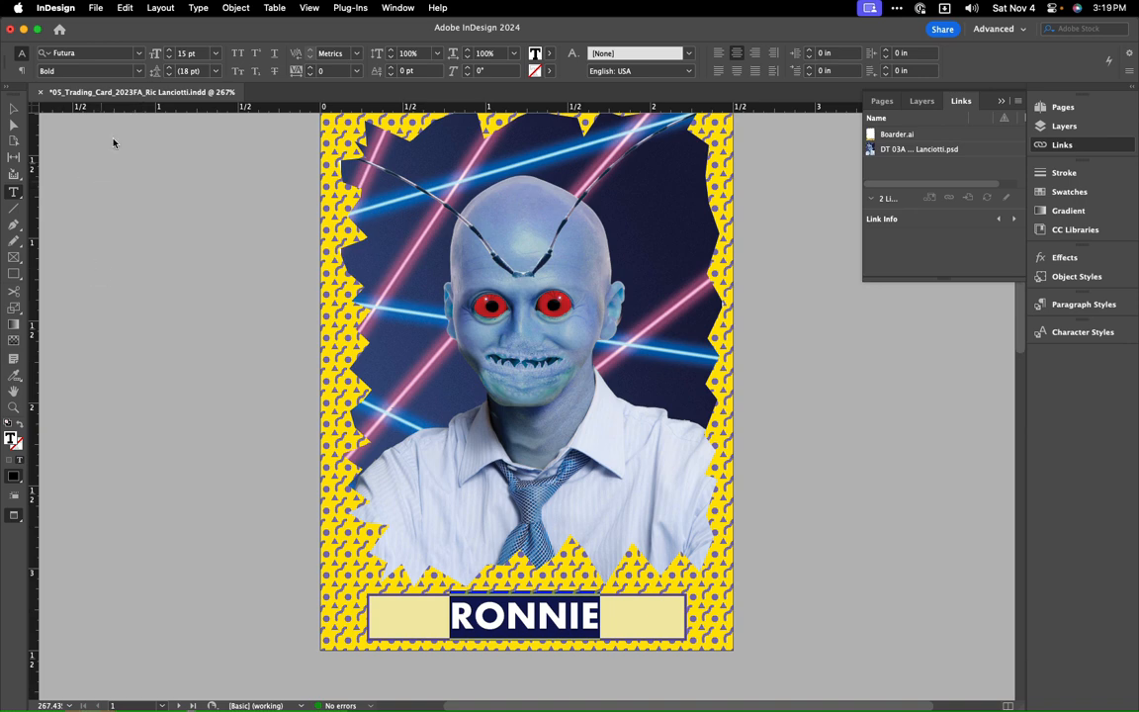
Step: Colour the name text with the purple sampled from the card's border pattern (7a6fb2)
double_click(11, 438)
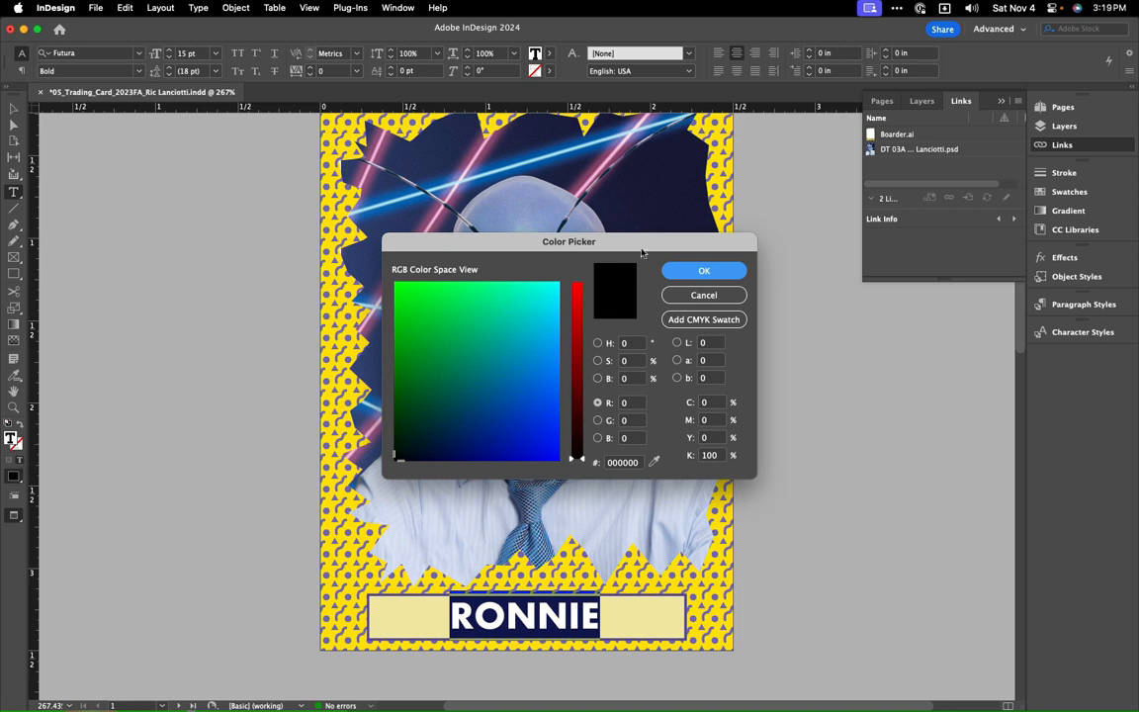
left_click_drag(625, 251, 242, 277)
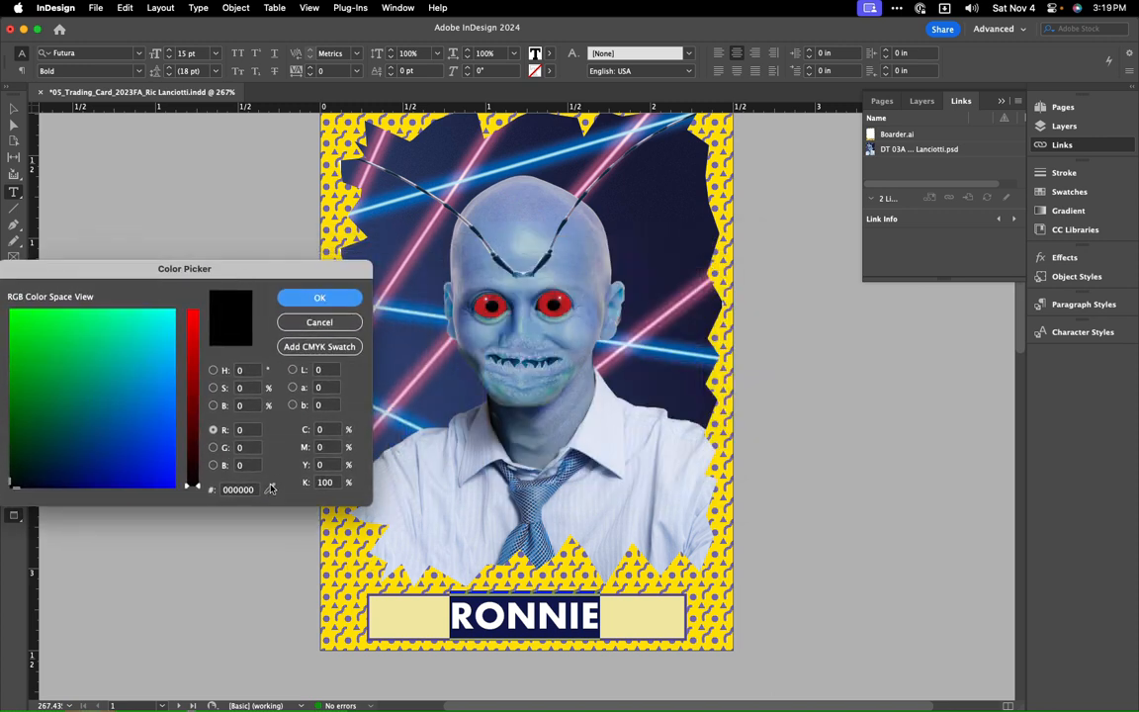
left_click(271, 489)
left_click(347, 557)
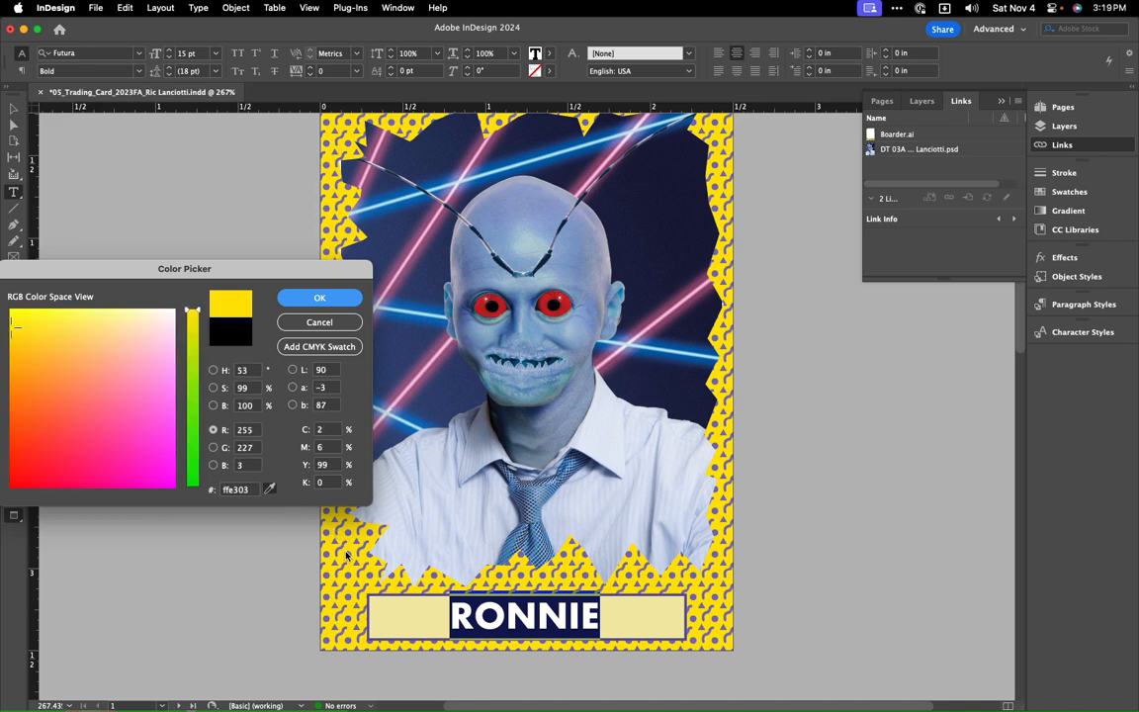
left_click_drag(345, 552, 347, 554)
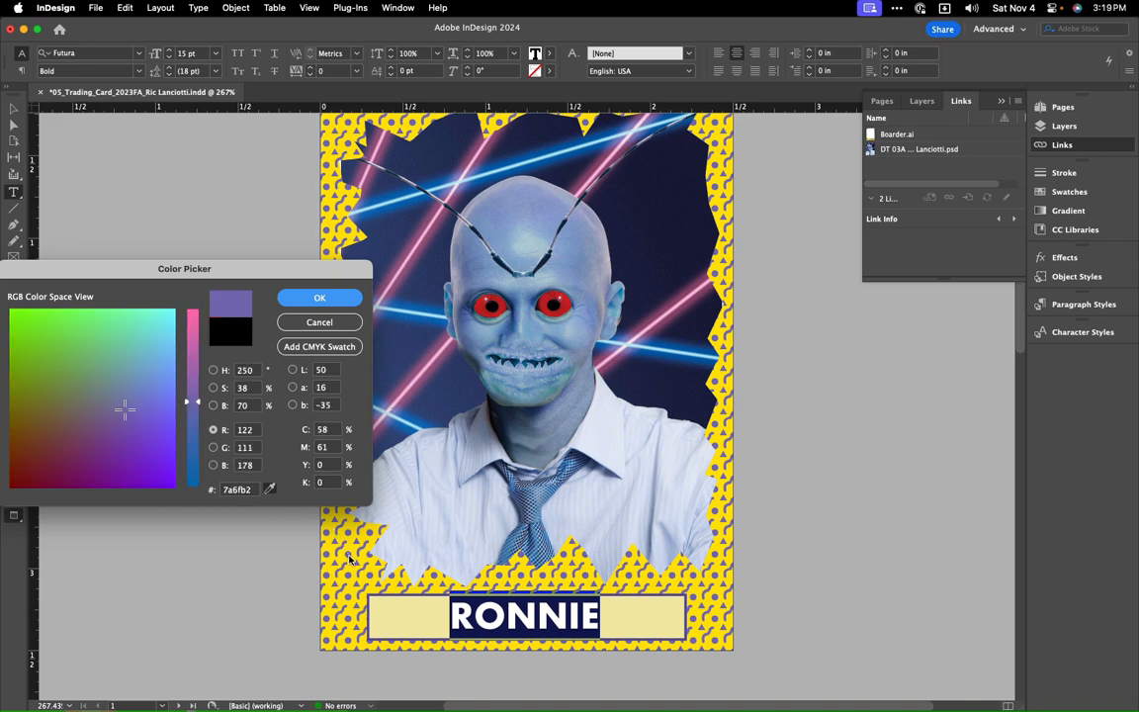
left_click(319, 298)
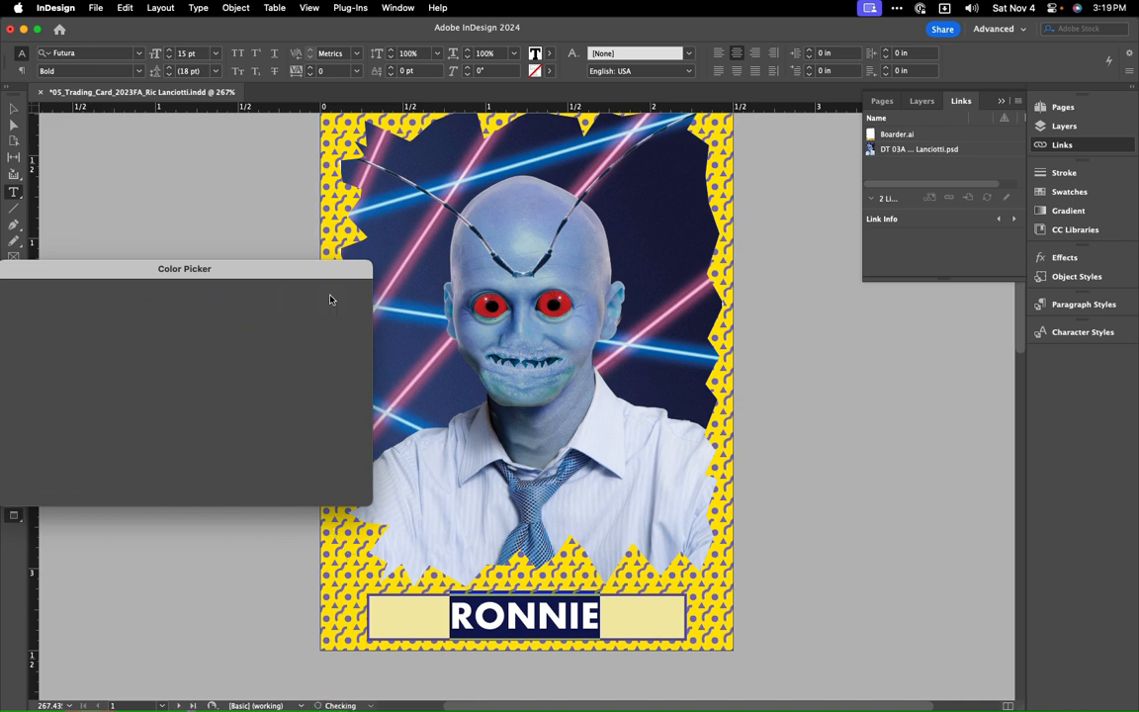